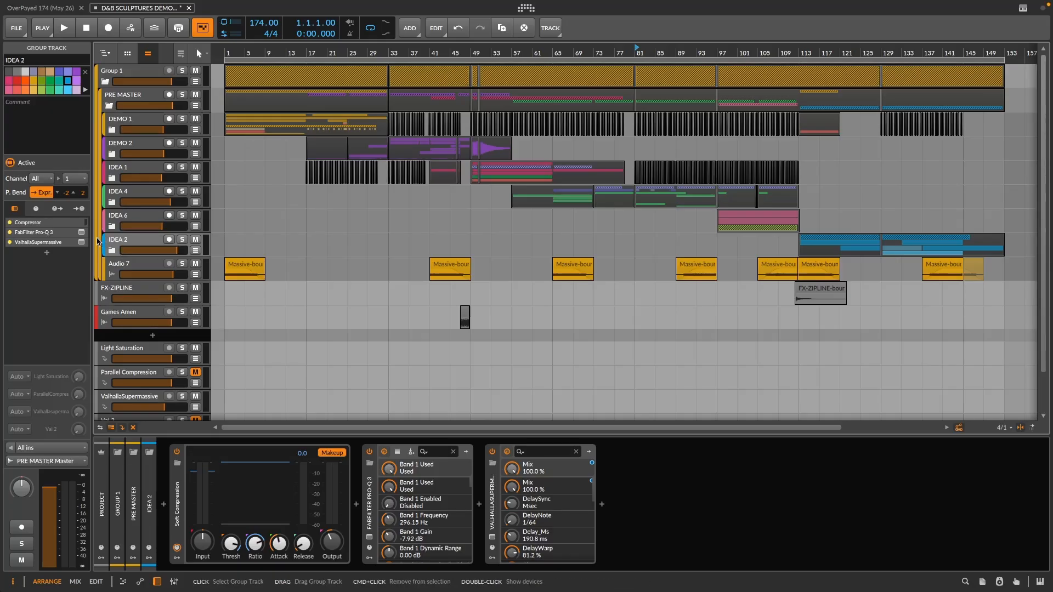
Expand the DEMO 1, DEMO 2 and IDEA 1 group tracks and look through the child tracks inside them.
click(108, 133)
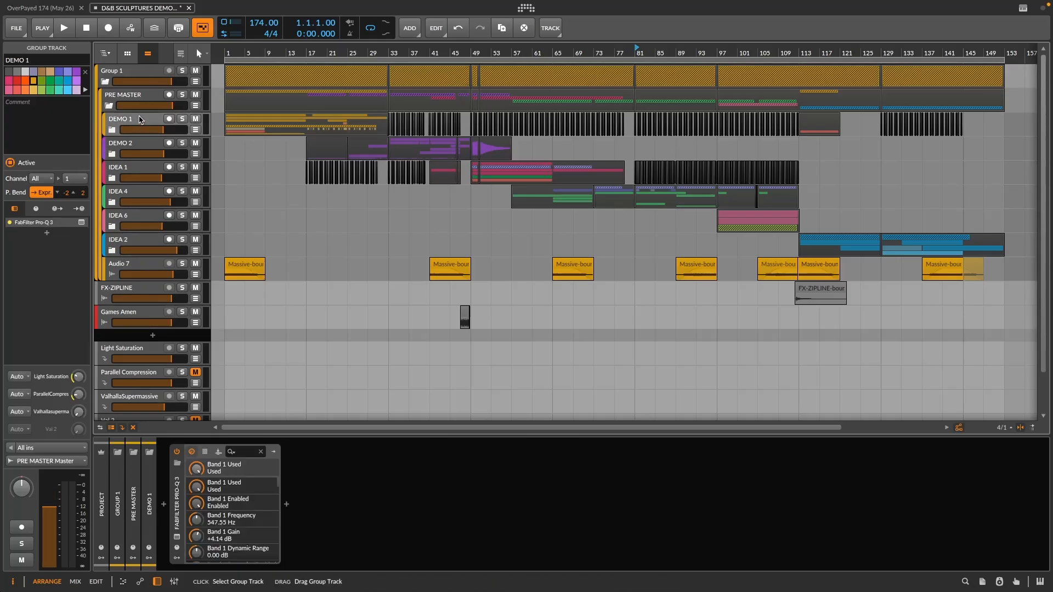
click(109, 131)
scroll(359, 208, down, 5)
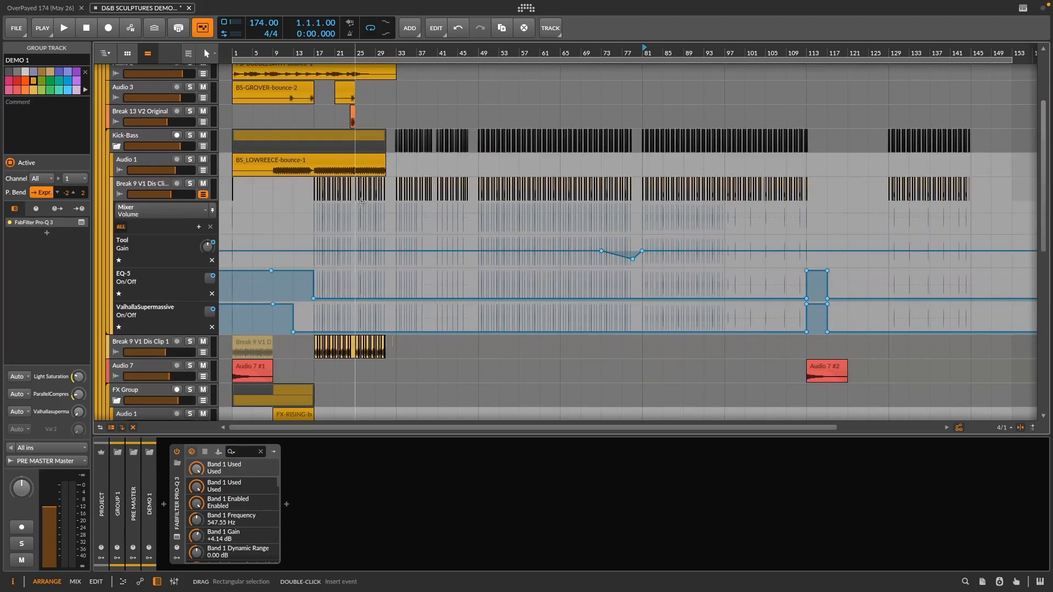
scroll(361, 202, down, 6)
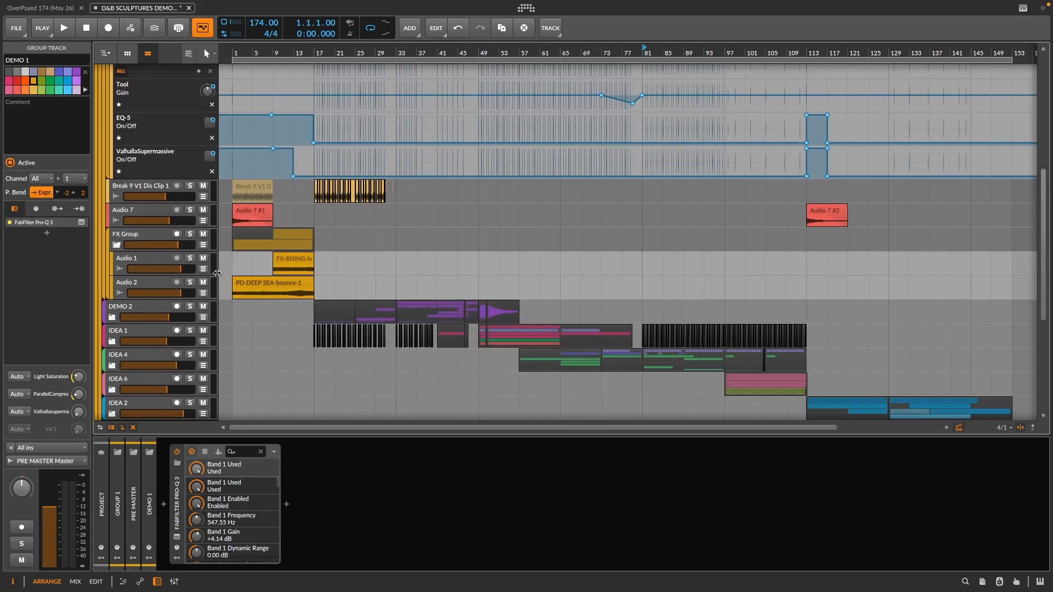
click(111, 317)
scroll(339, 253, down, 1)
scroll(339, 252, down, 10)
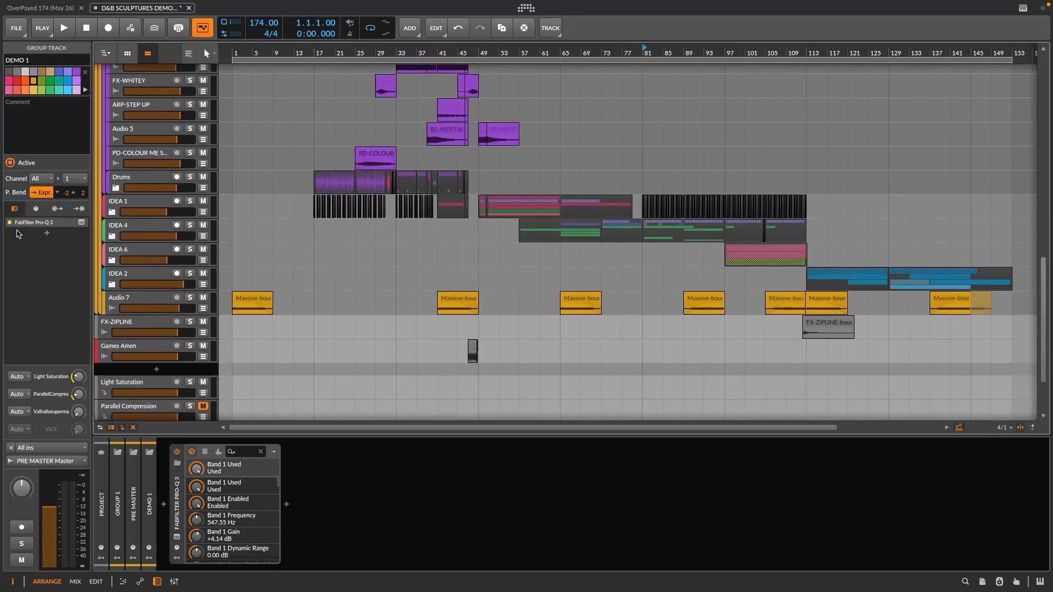
click(112, 212)
scroll(372, 226, down, 11)
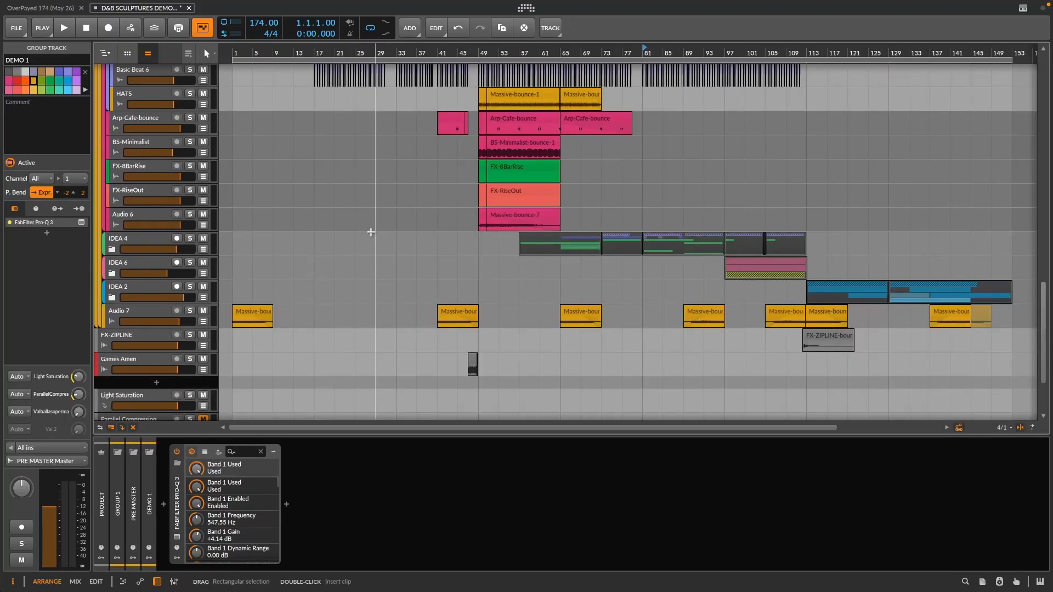
scroll(373, 221, up, 20)
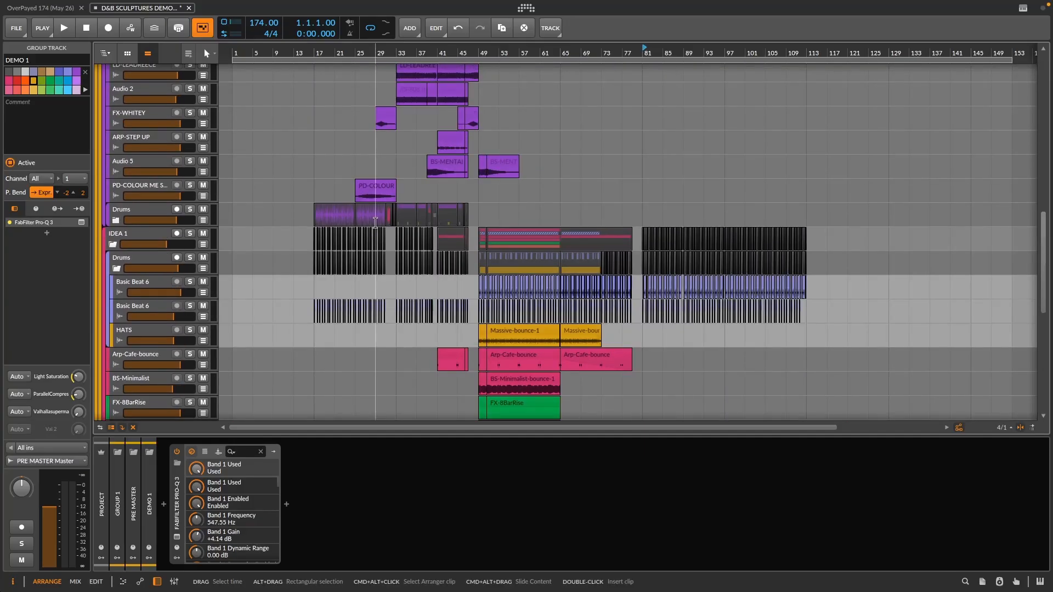
scroll(384, 252, down, 3)
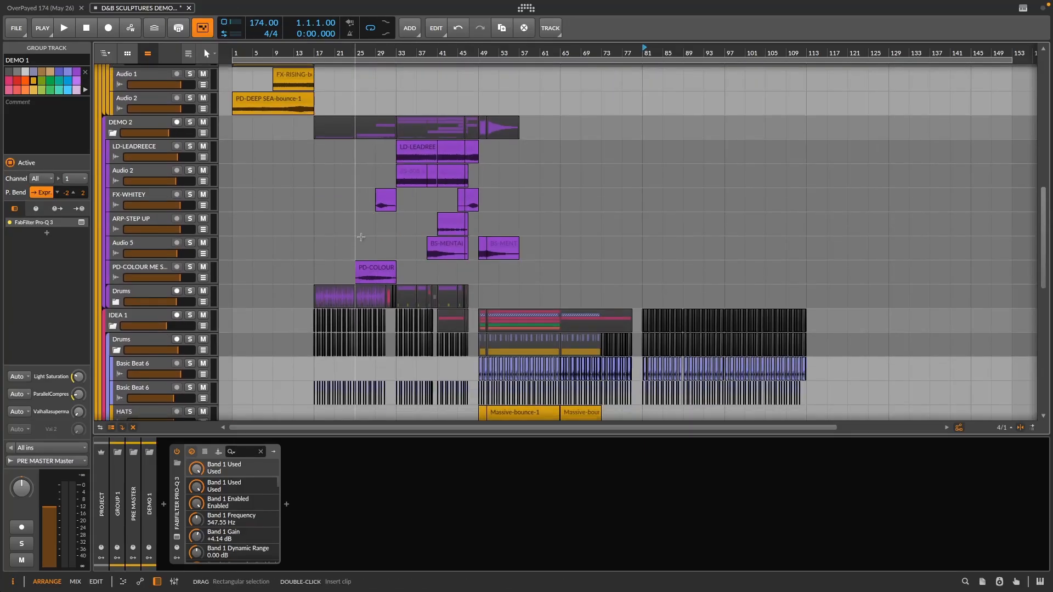
scroll(390, 257, down, 7)
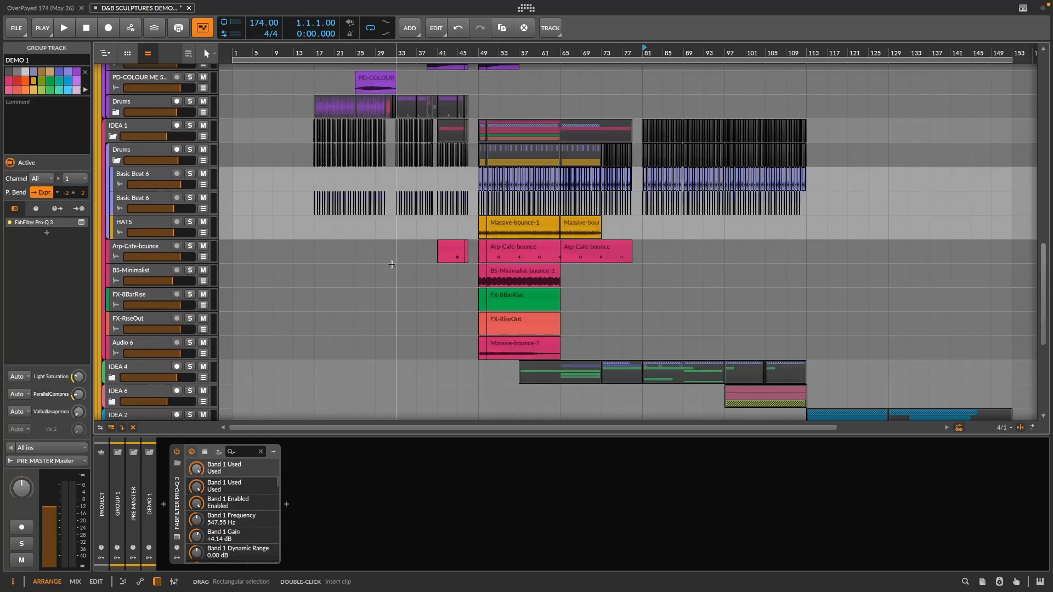
scroll(394, 267, up, 4)
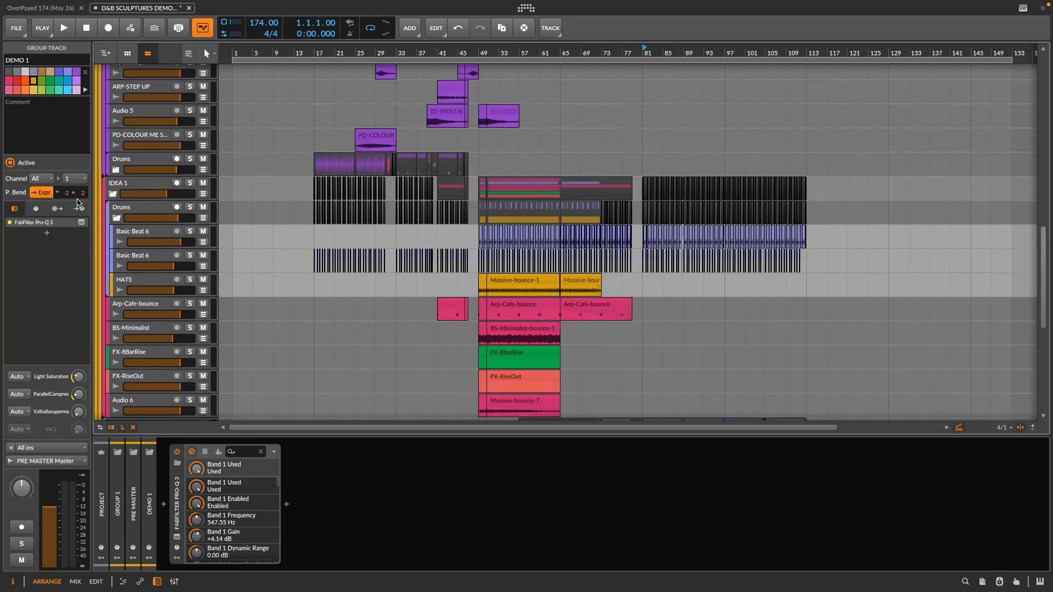
Collapse the IDEA 1, DEMO 2 and DEMO 1 group tracks to hide their child tracks.
click(114, 194)
scroll(137, 197, up, 9)
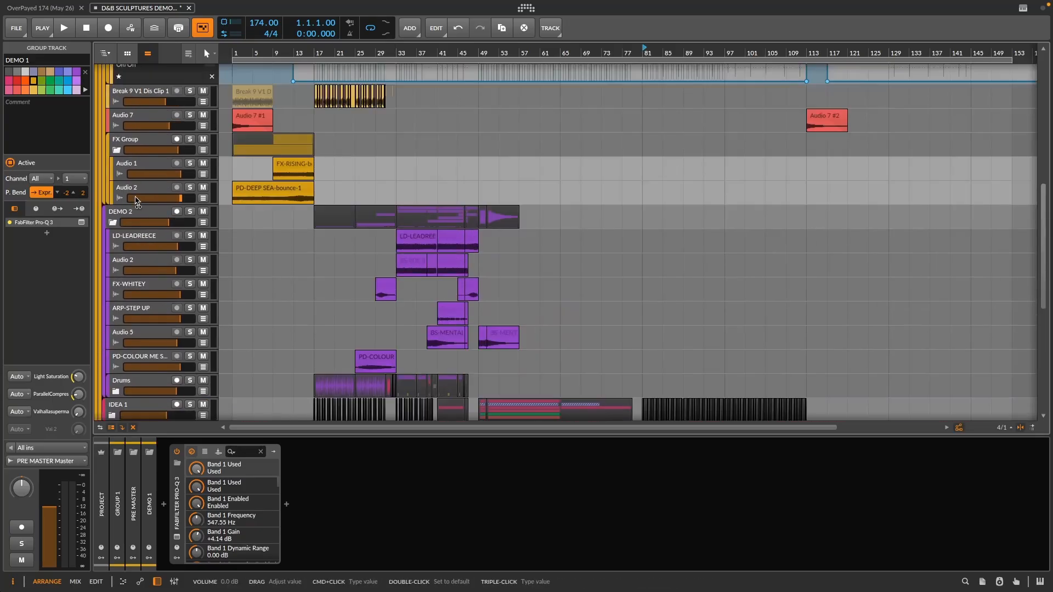
click(112, 223)
scroll(136, 234, up, 14)
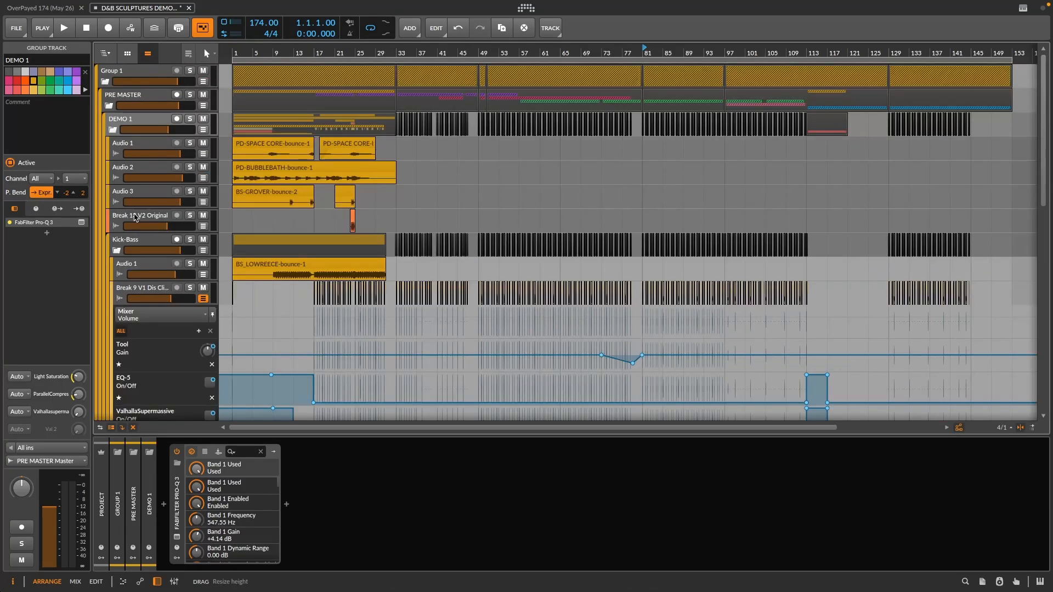
click(112, 129)
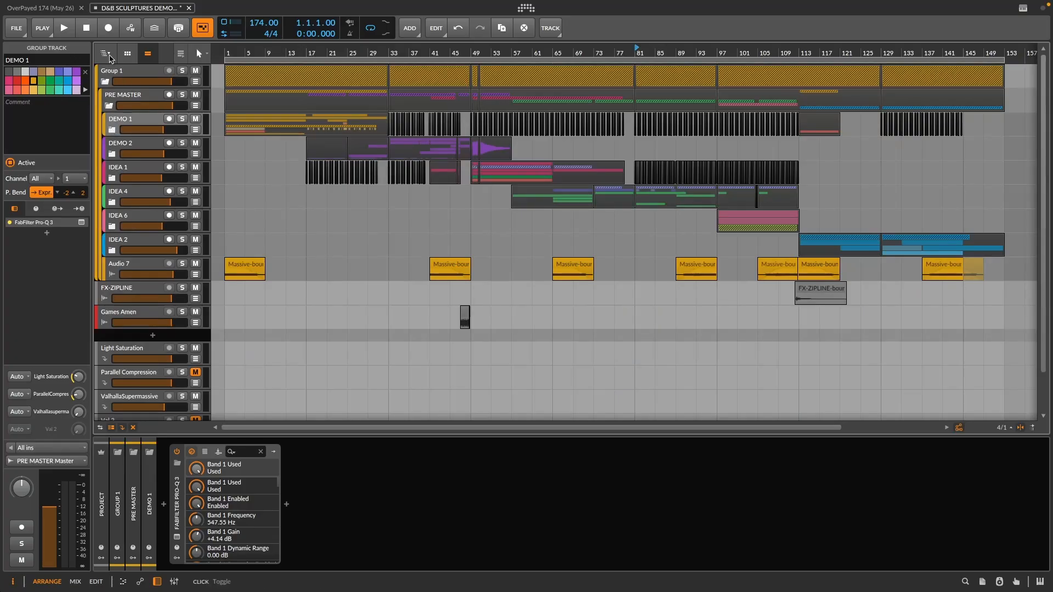
Show only the DEMO 1 group in the arrangement, select its PD-BUBBLEBATH-bounce-1 clip and look through the group's tracks.
click(113, 55)
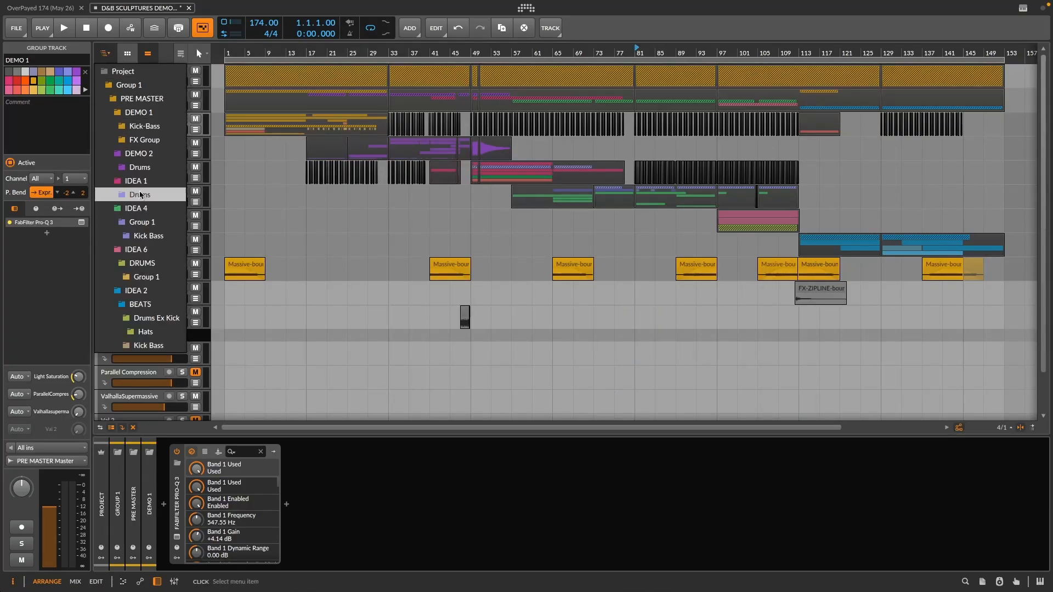
click(139, 113)
click(291, 95)
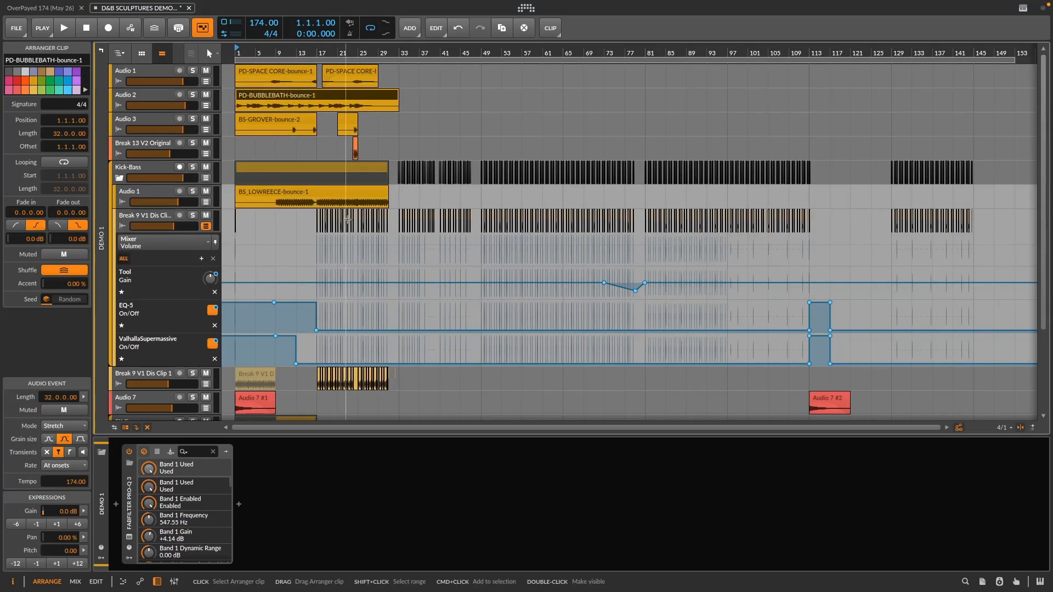
scroll(362, 269, down, 5)
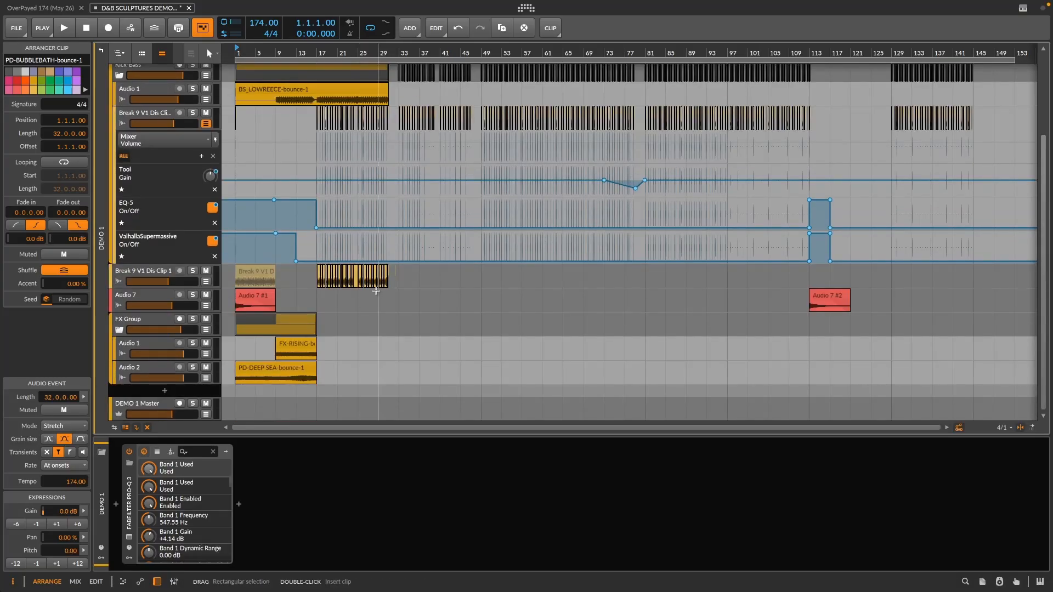
scroll(377, 291, up, 5)
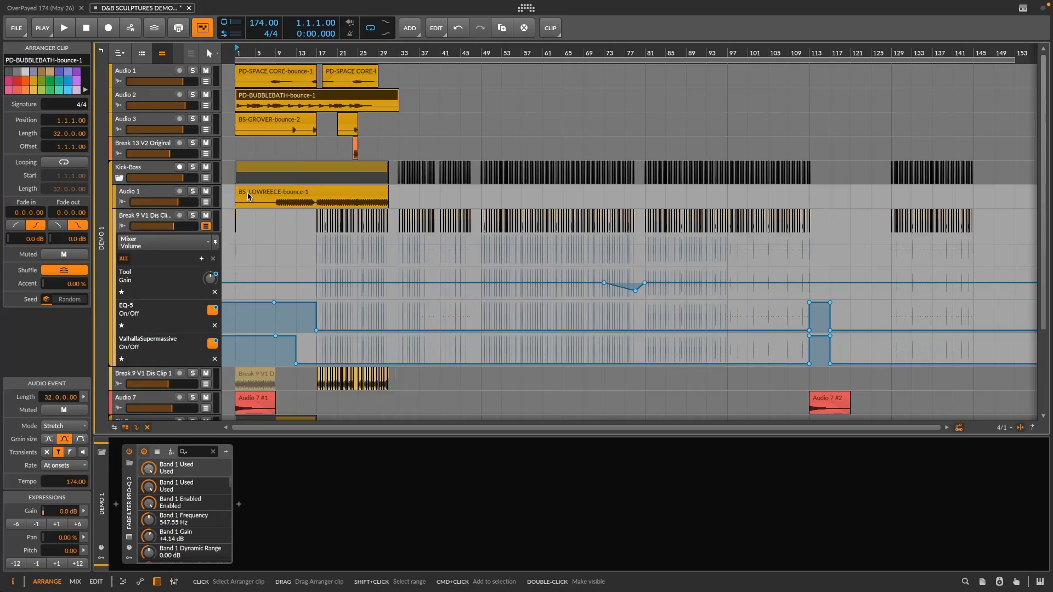
View the DEMO 2 and IDEA 6 groups on their own, expanding and refolding the DRUMS group inside IDEA 6.
click(122, 54)
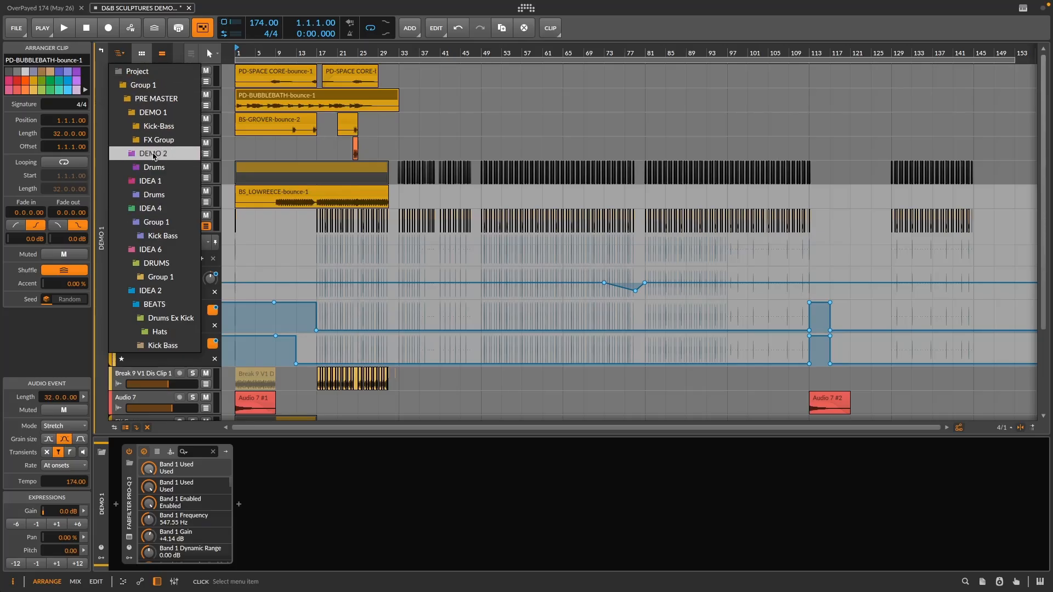
click(154, 156)
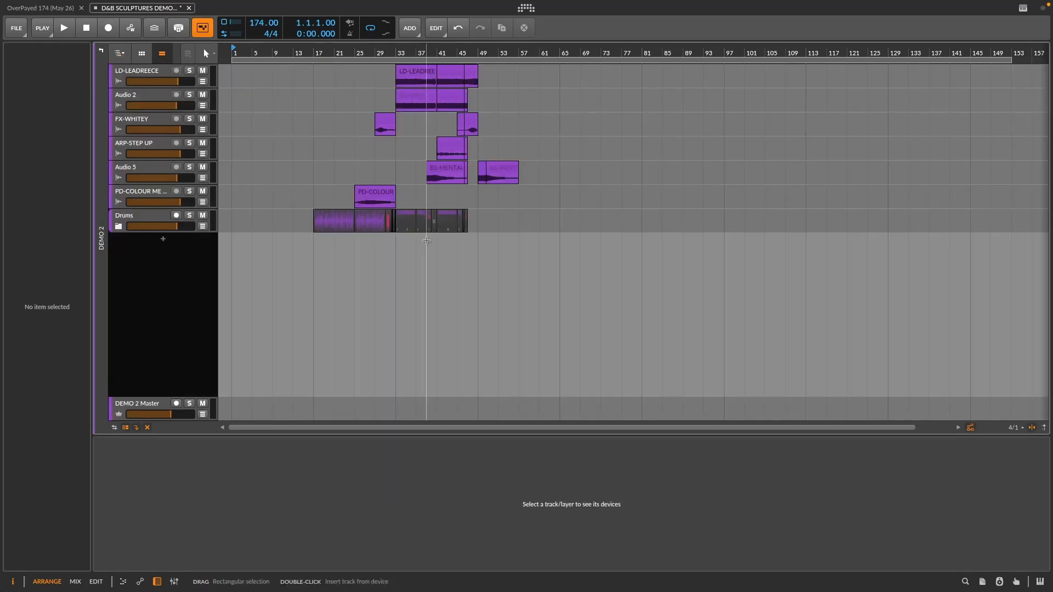
click(120, 53)
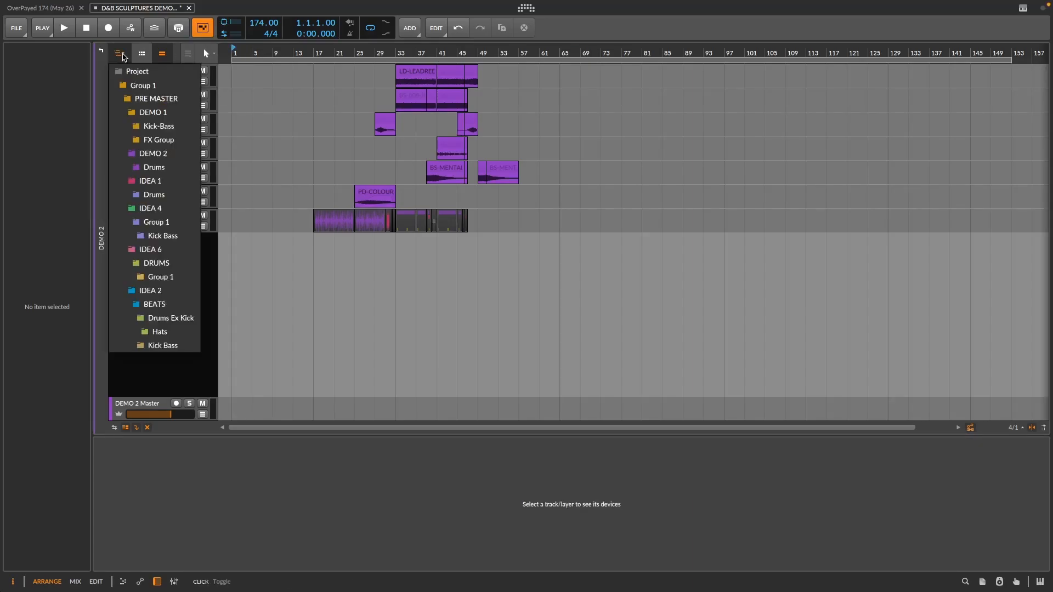
click(163, 251)
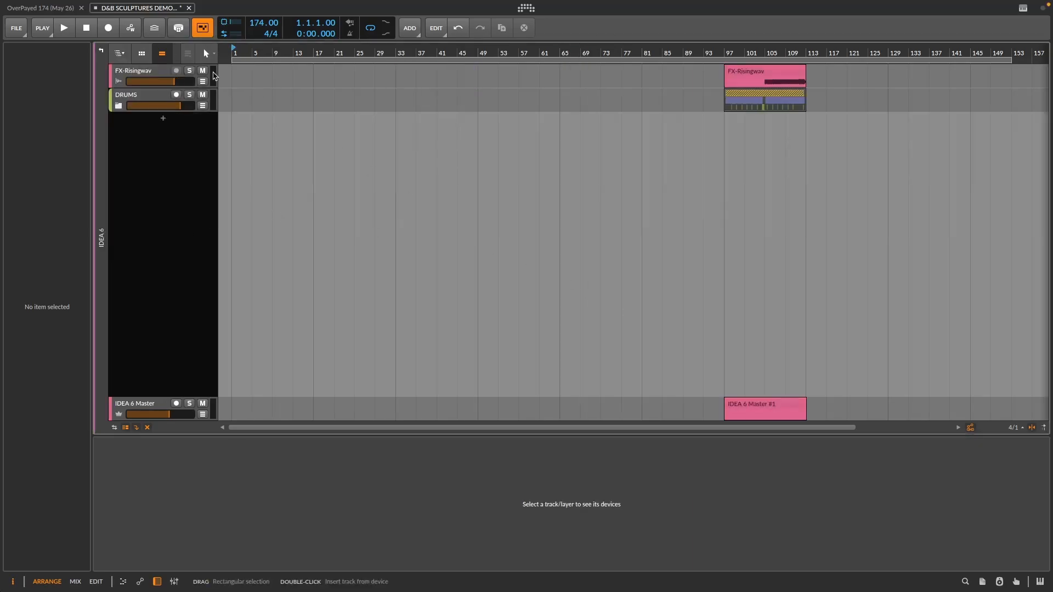
click(118, 105)
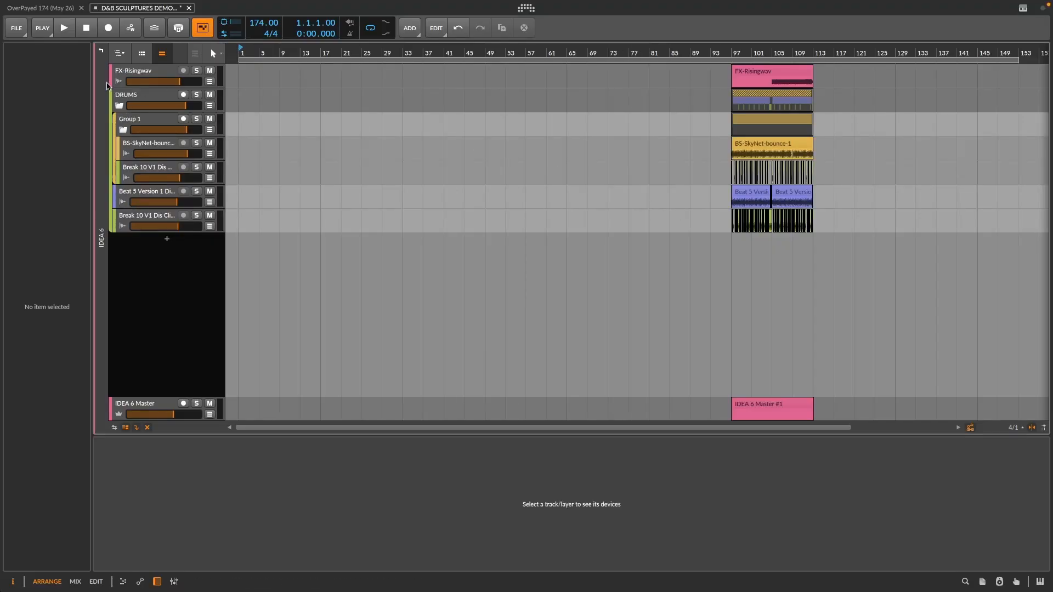
click(118, 105)
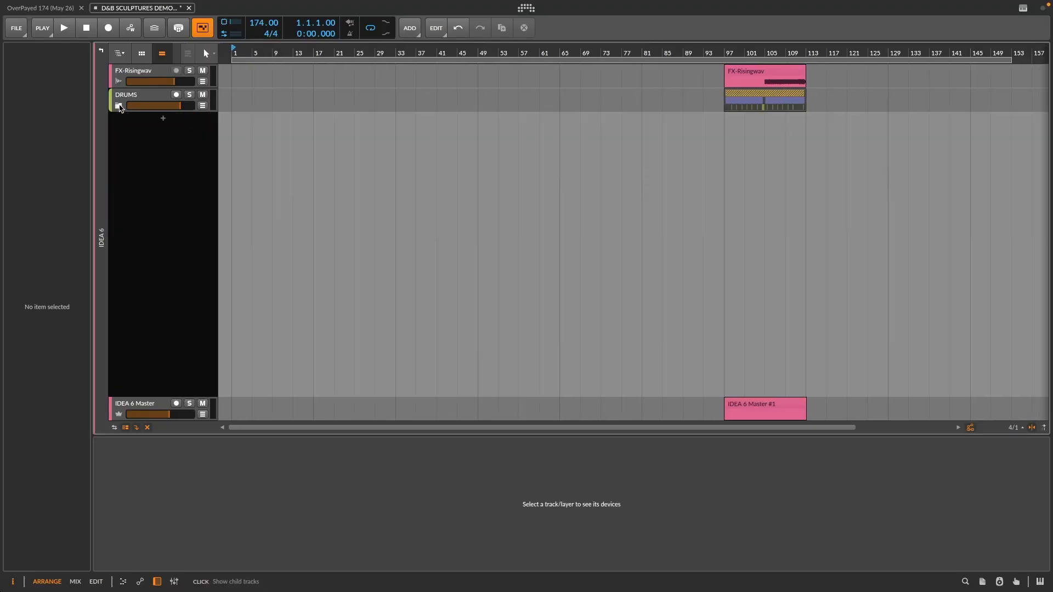
Return the arrangement to the whole project and select the DEMO 1 group track.
click(121, 54)
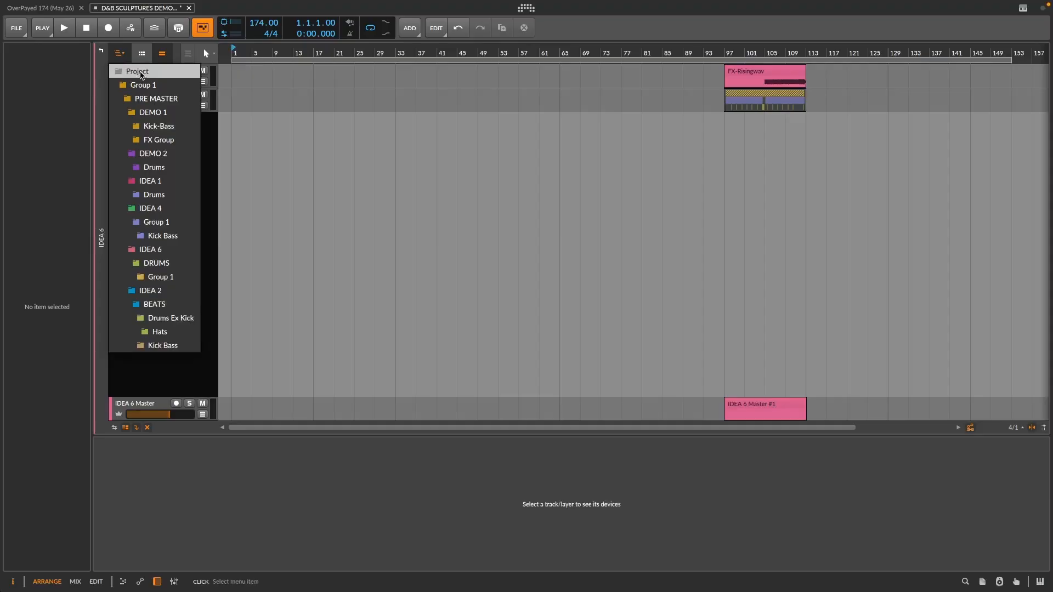
click(138, 71)
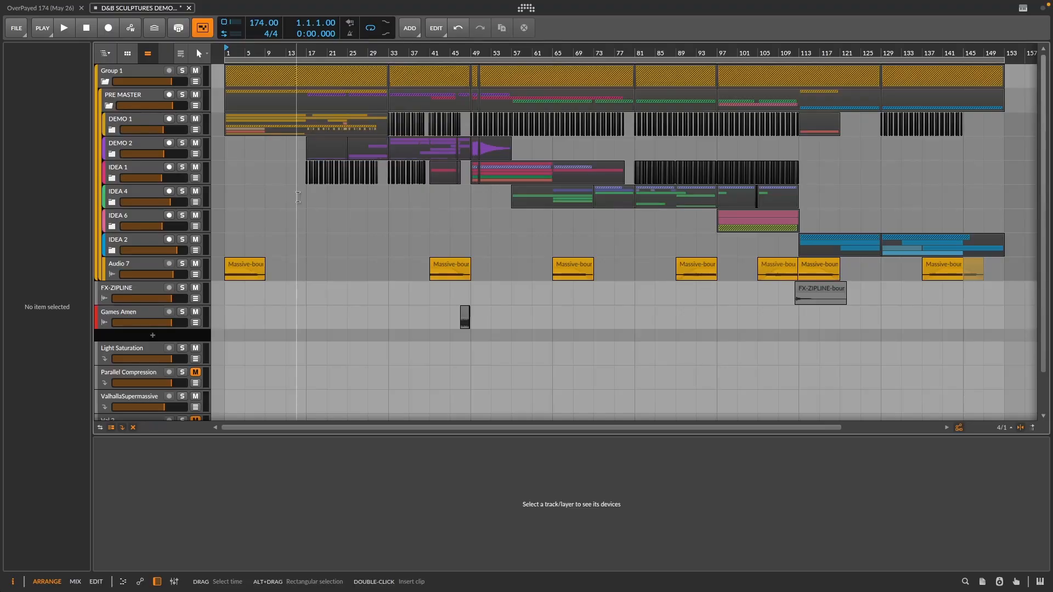
click(117, 121)
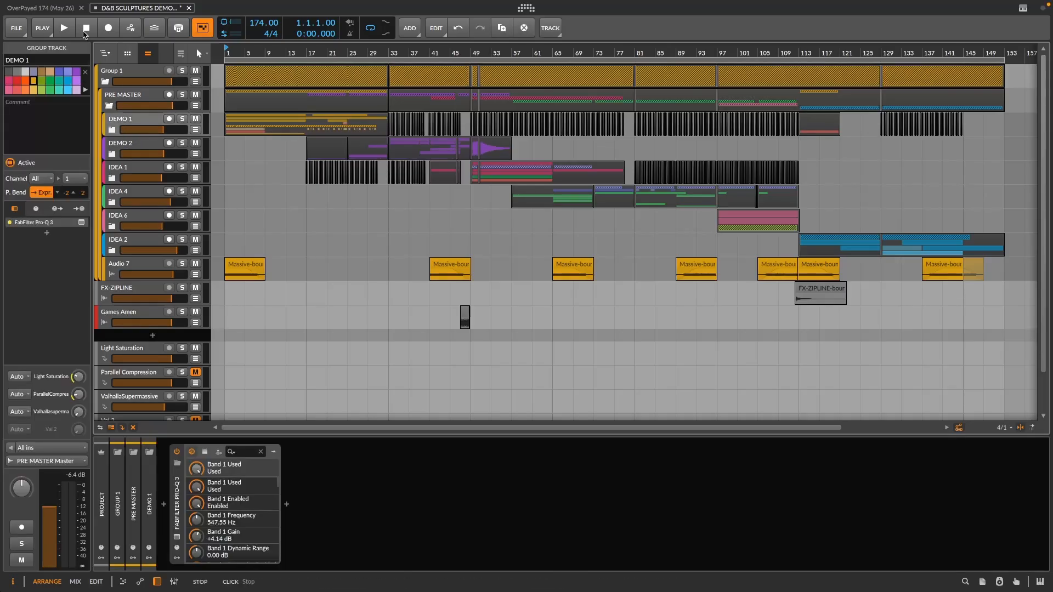
Isolate the DEMO 1 group in the arrangement and look through all of its tracks.
click(104, 53)
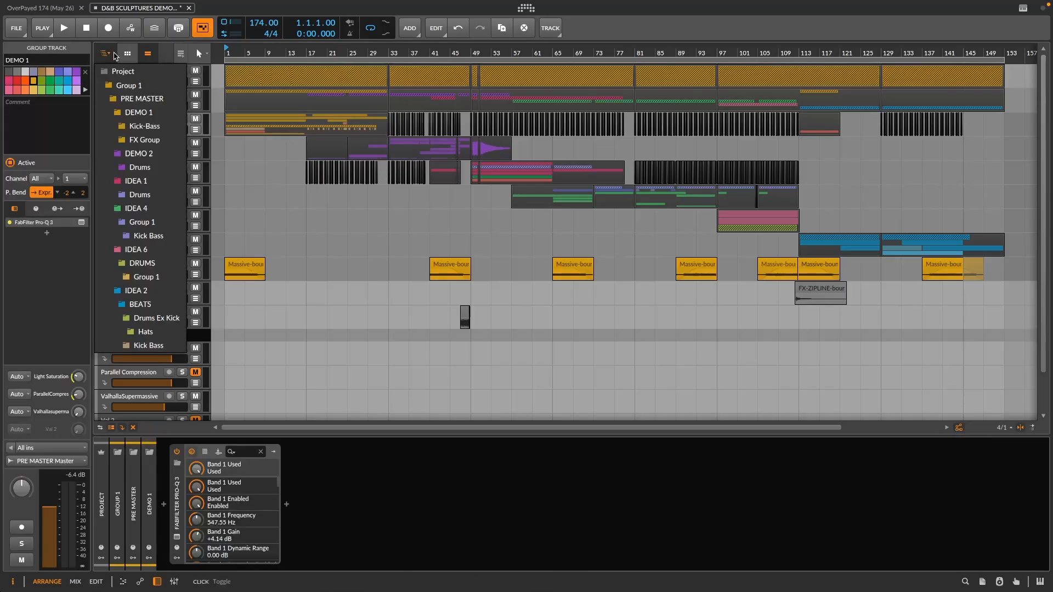
click(132, 113)
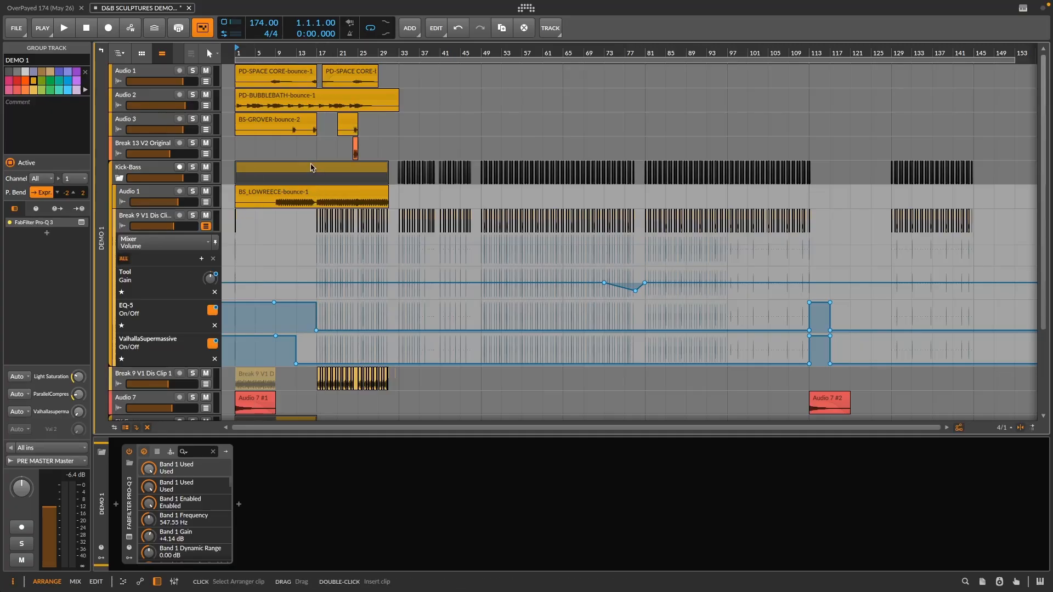
scroll(314, 200, down, 4)
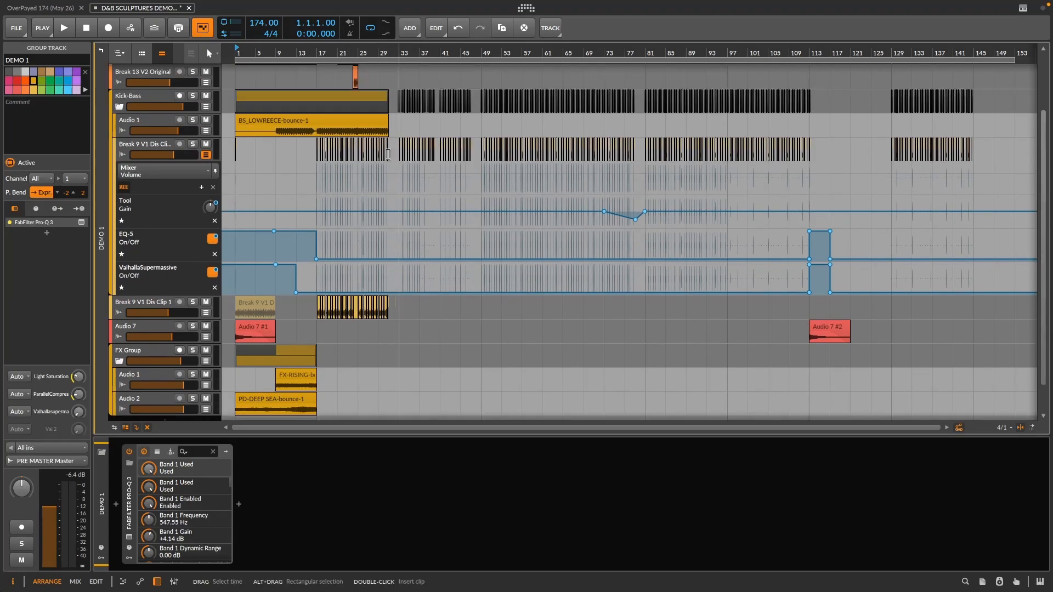
scroll(351, 140, up, 4)
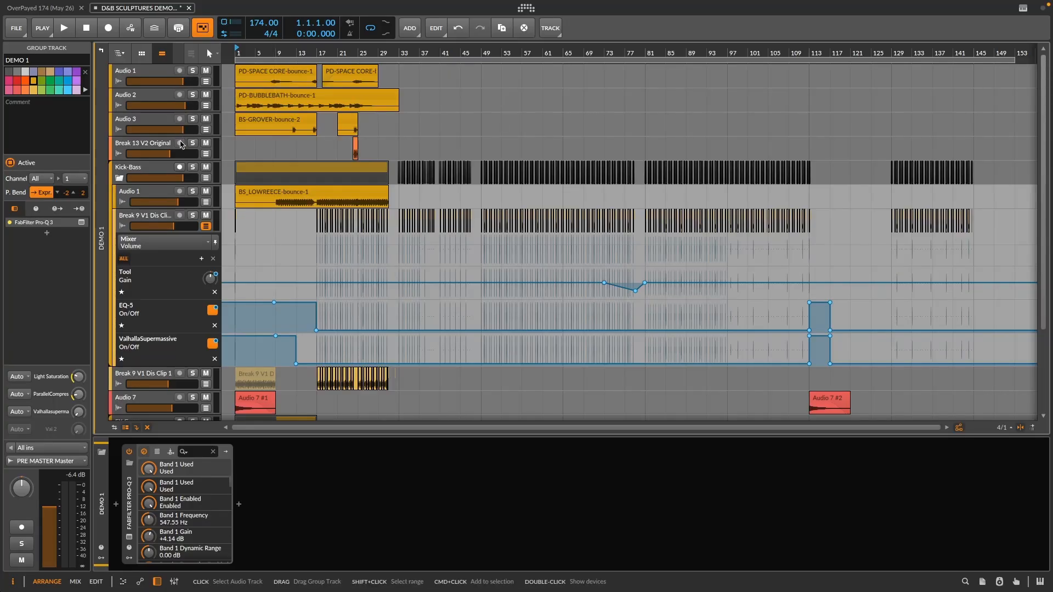
Move the PD-DEEP SEA track out of FX Group to just below the PD-BUBBLEBATH track and group the two tracks.
scroll(136, 356, down, 3)
click(156, 368)
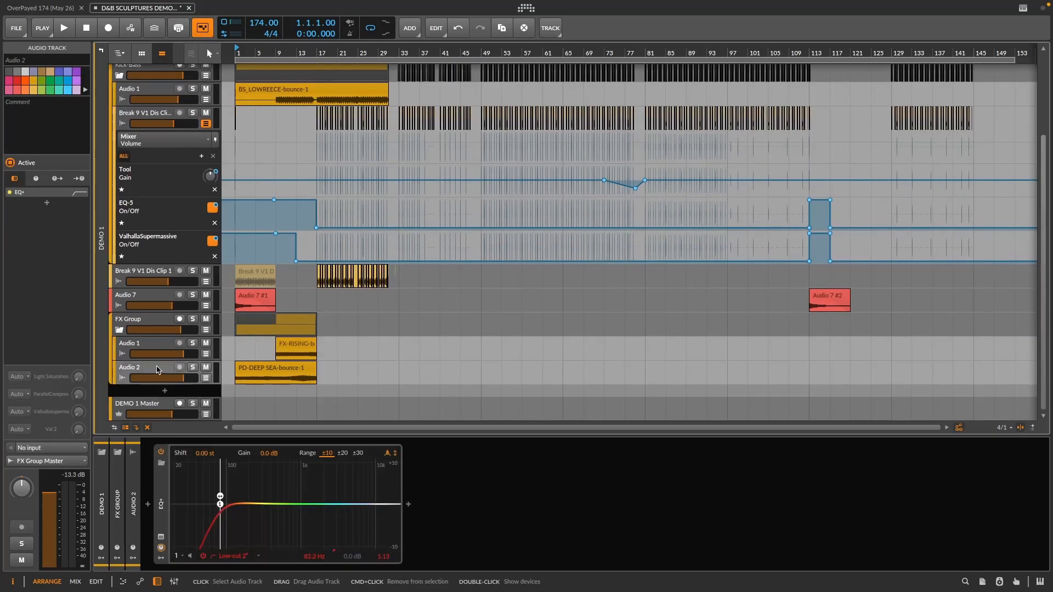
drag(154, 369, 154, 113)
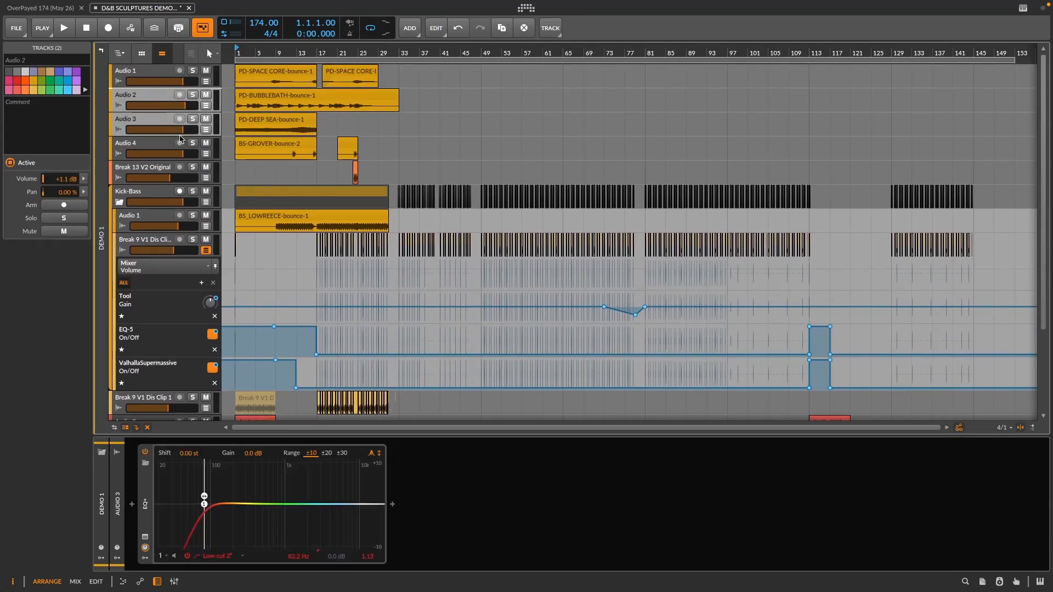
key(ctrl+g)
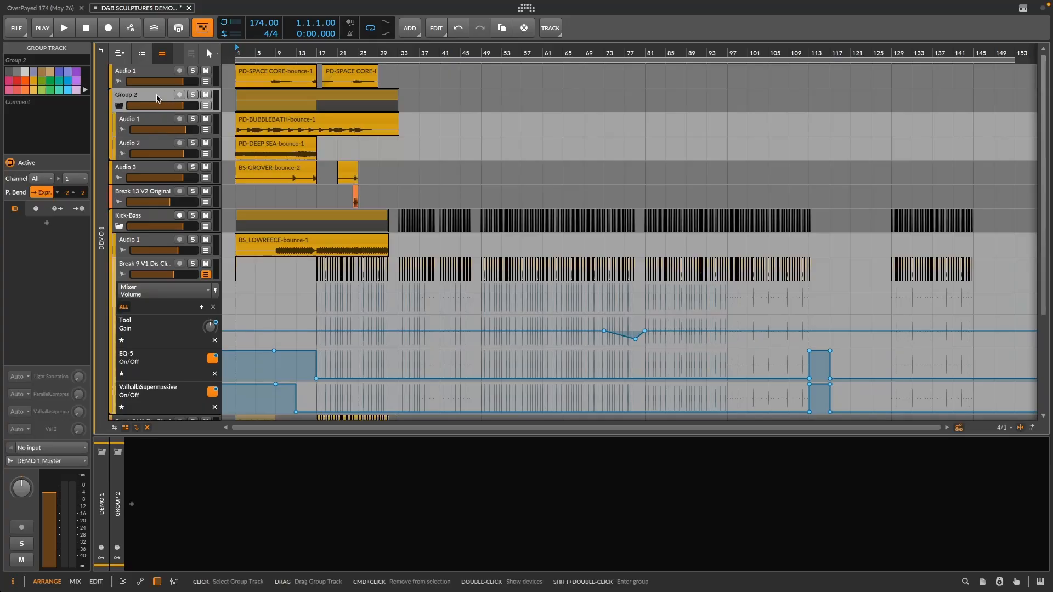
Solo the new group of pad tracks and briefly play it from the start of the arrangement.
click(192, 94)
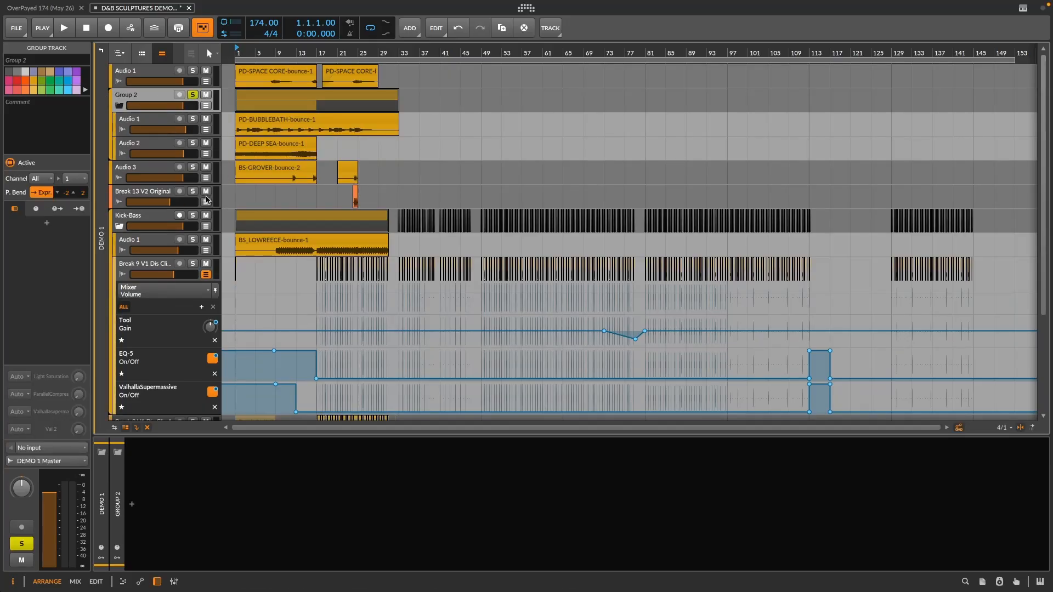
key(space)
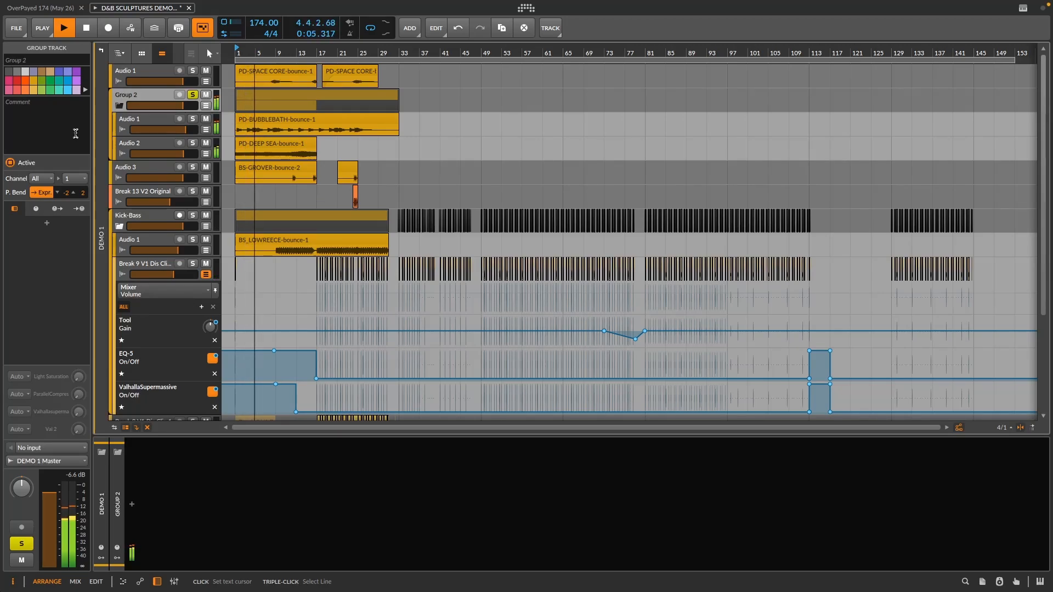
key(space)
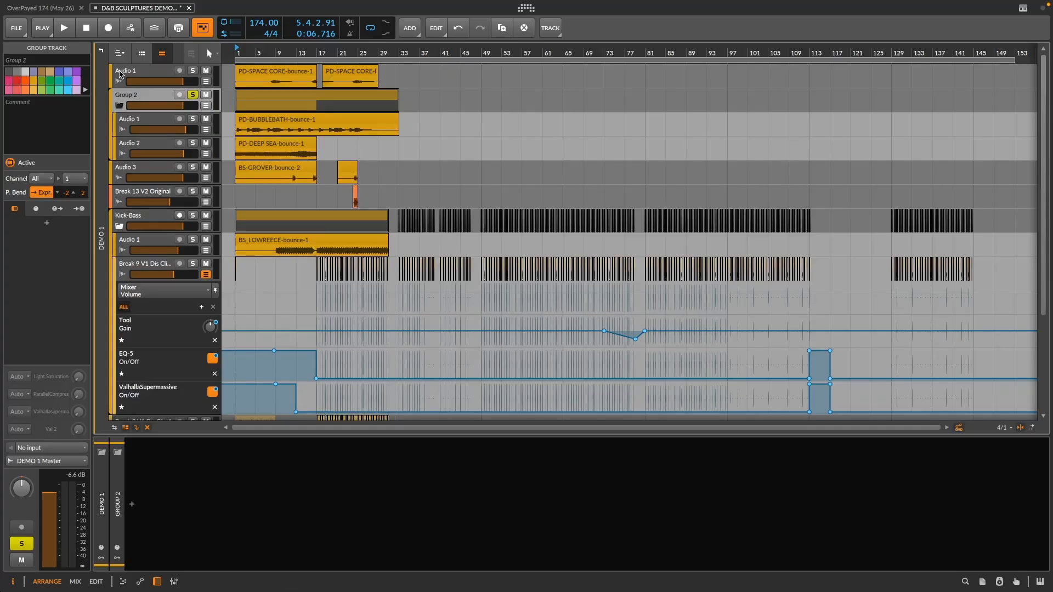
Move the PD-SPACE CORE track into the new pad group and inspect the effect devices on the group's three tracks.
drag(141, 72, 138, 113)
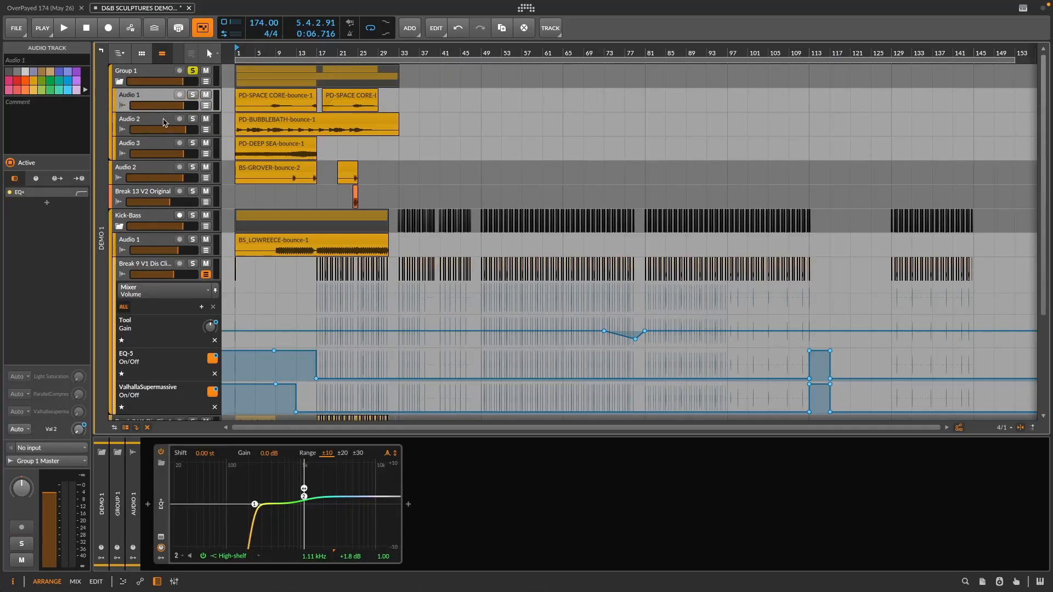
click(145, 119)
click(156, 151)
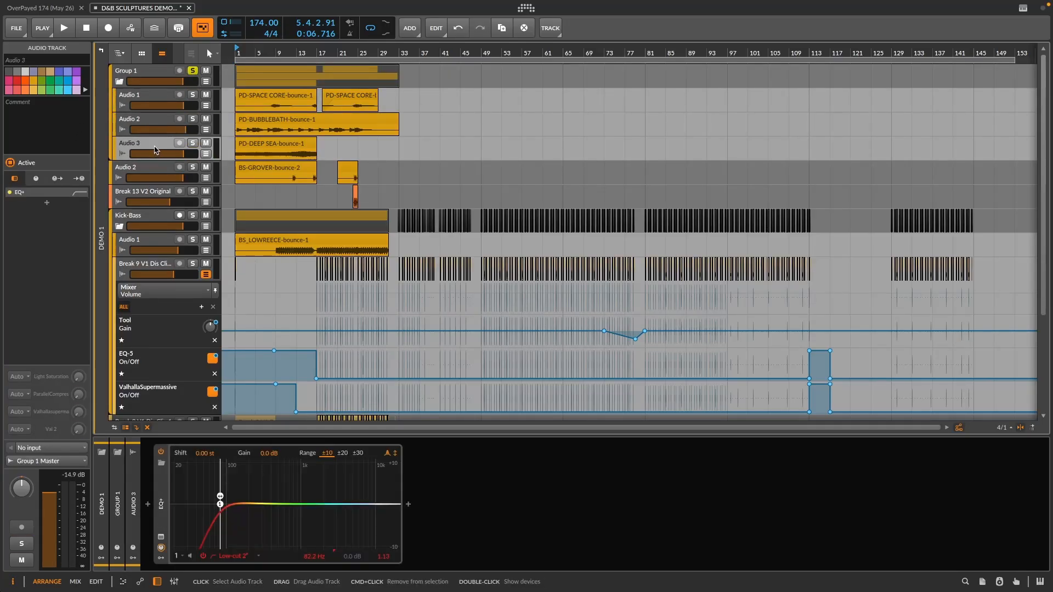
click(144, 124)
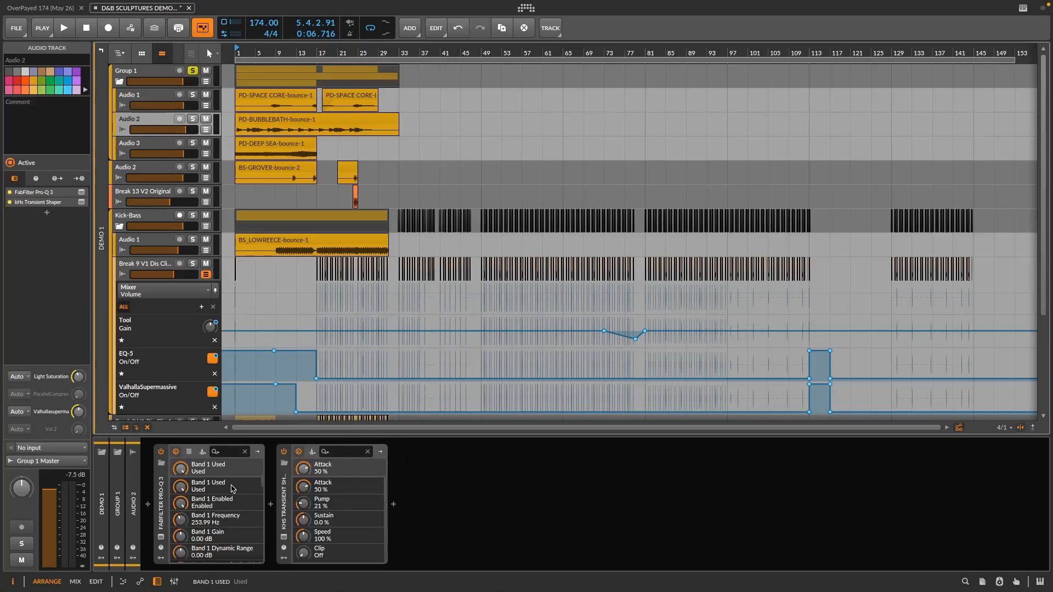
Collapse the pad group and rename it VIDEO IDEA 2026.
click(148, 81)
click(119, 82)
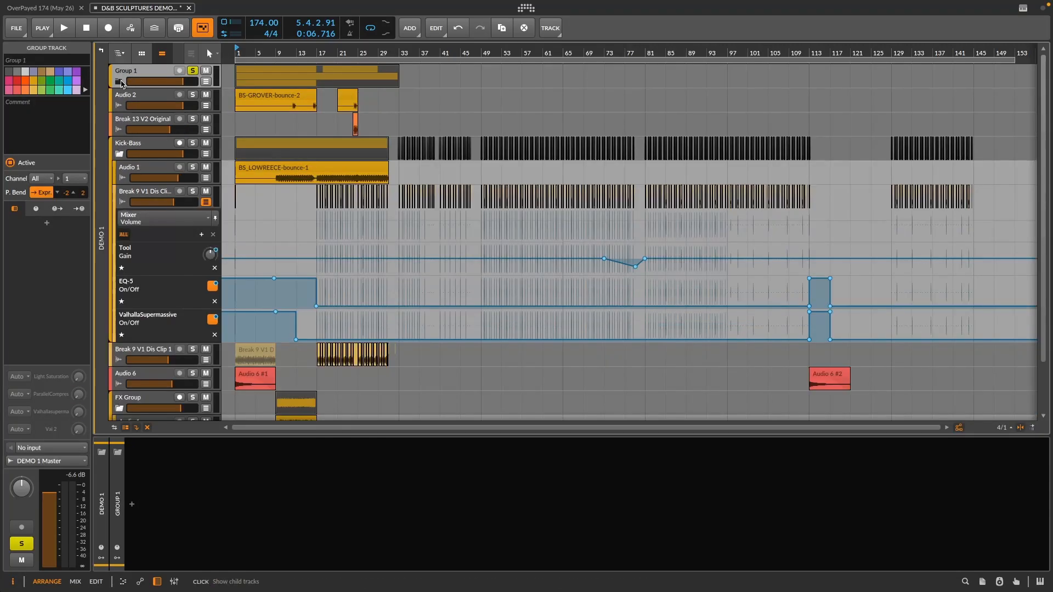
click(40, 59)
text(VIDEO IDEA 2026)
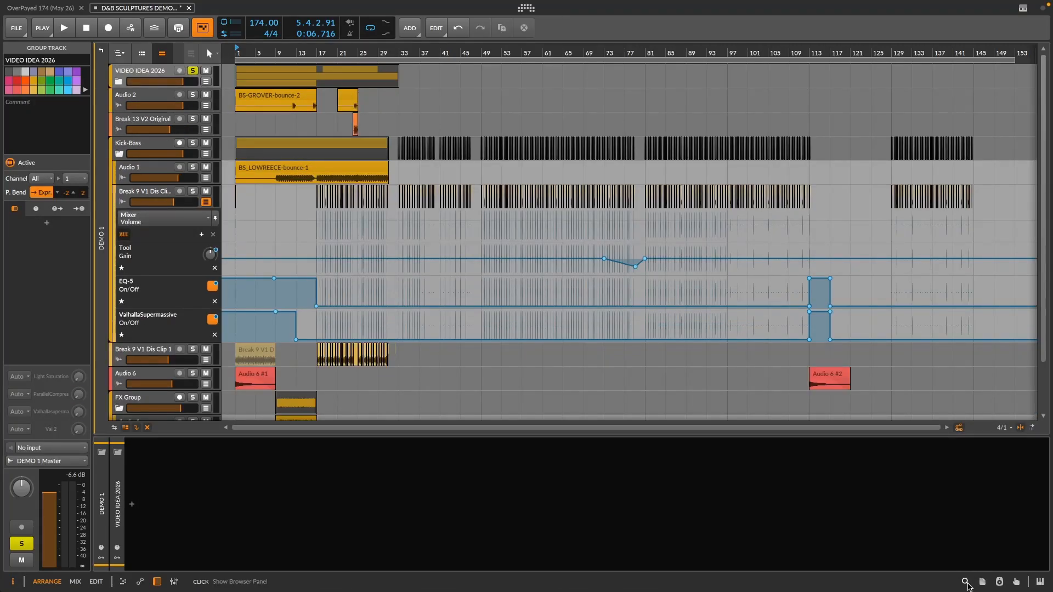
Show the file browser, look over the folders in the IDEAS(AUDIO:CLIPS) bookmark and open its TEST folder.
click(965, 581)
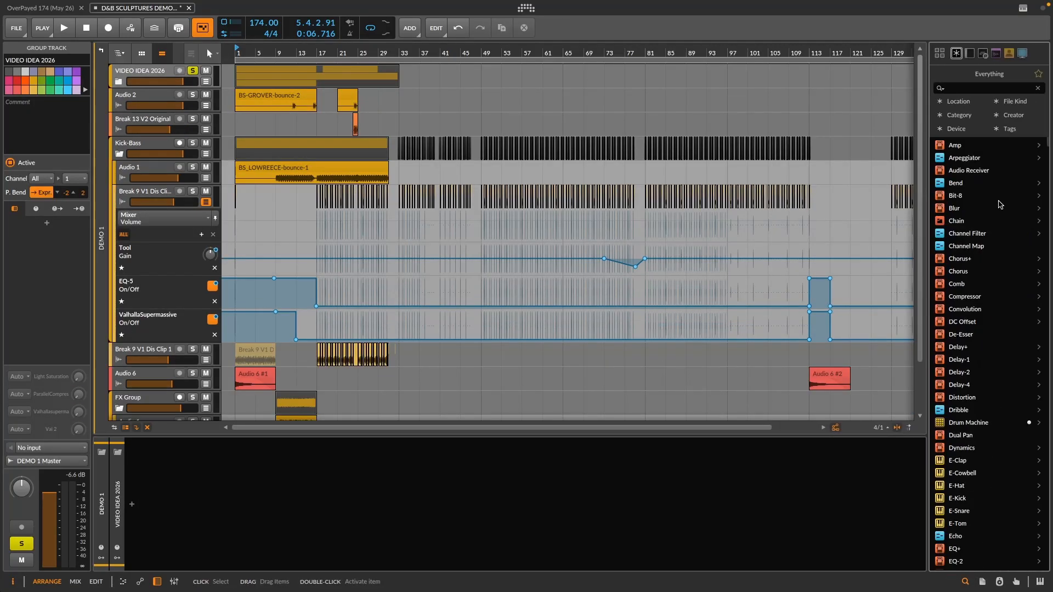
click(1022, 52)
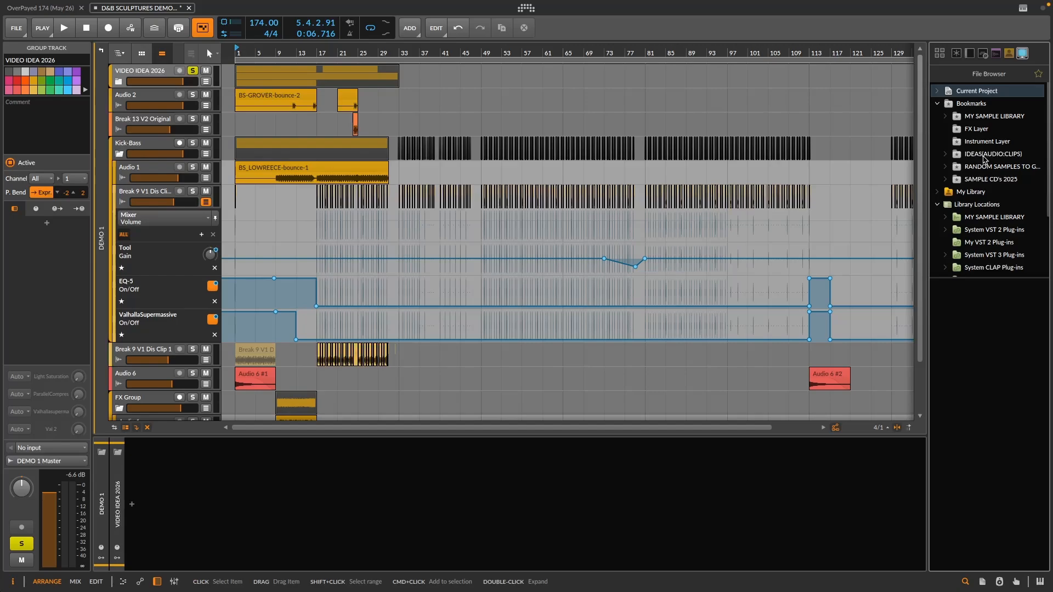
click(984, 156)
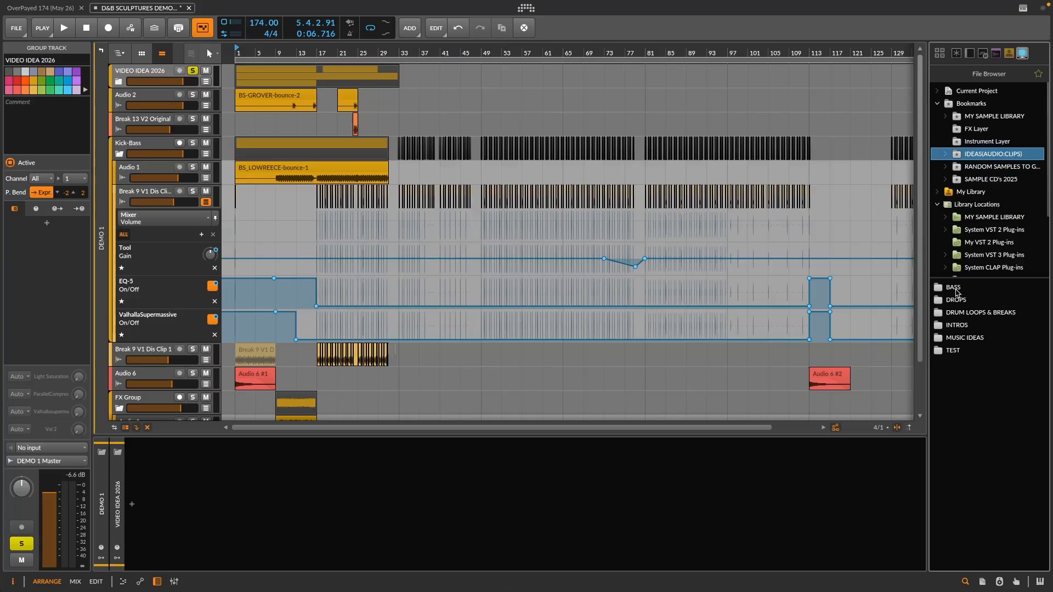
click(965, 289)
click(963, 304)
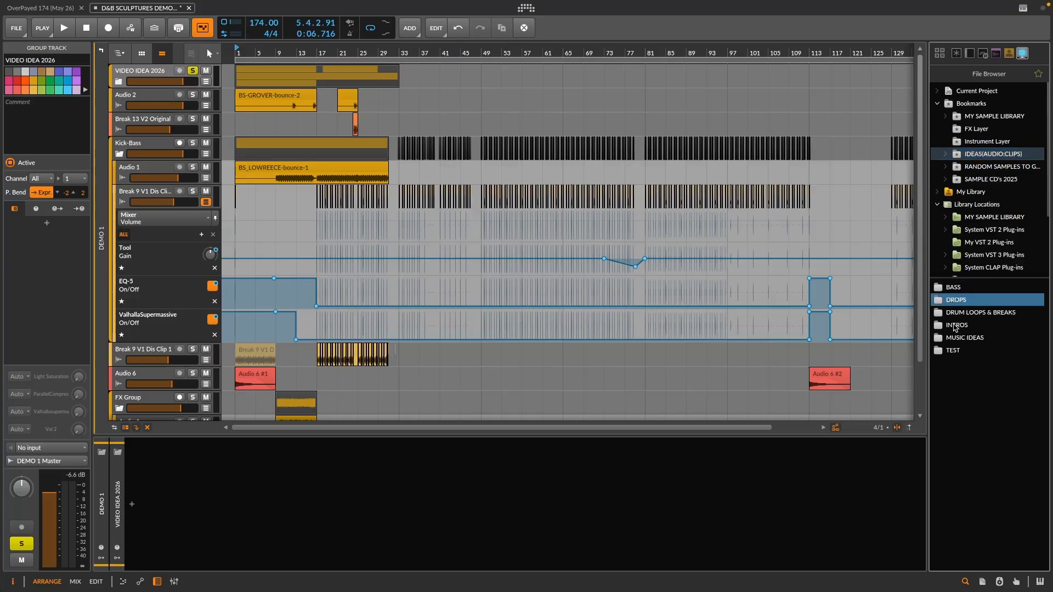
click(955, 314)
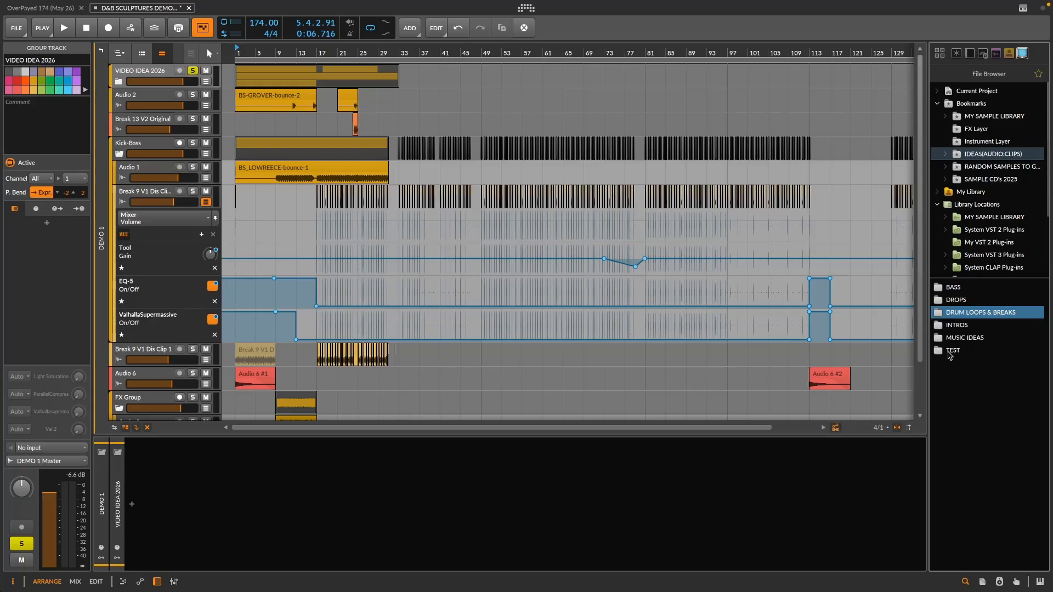
click(957, 326)
click(961, 341)
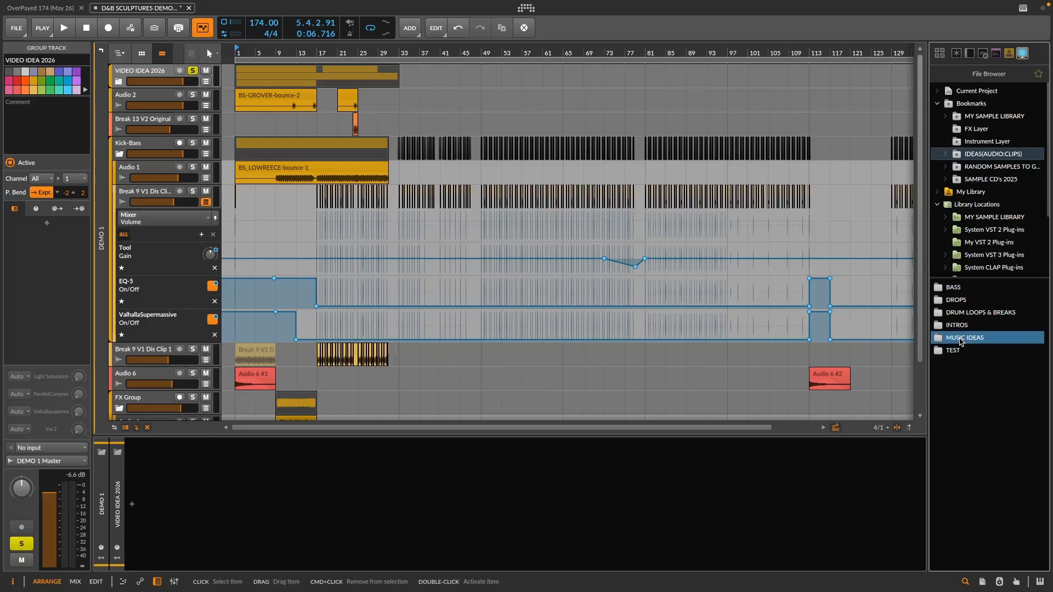
click(963, 354)
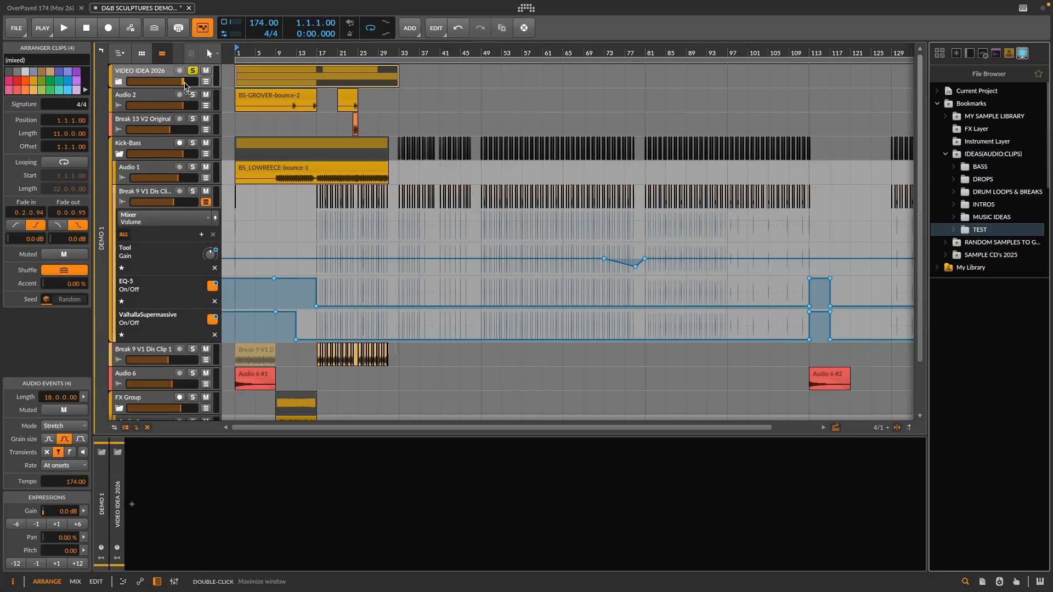
Start saving the VIDEO IDEA 2026 group clip into the TEST folder and name the scene VIDEO IDEA 2026.
click(280, 79)
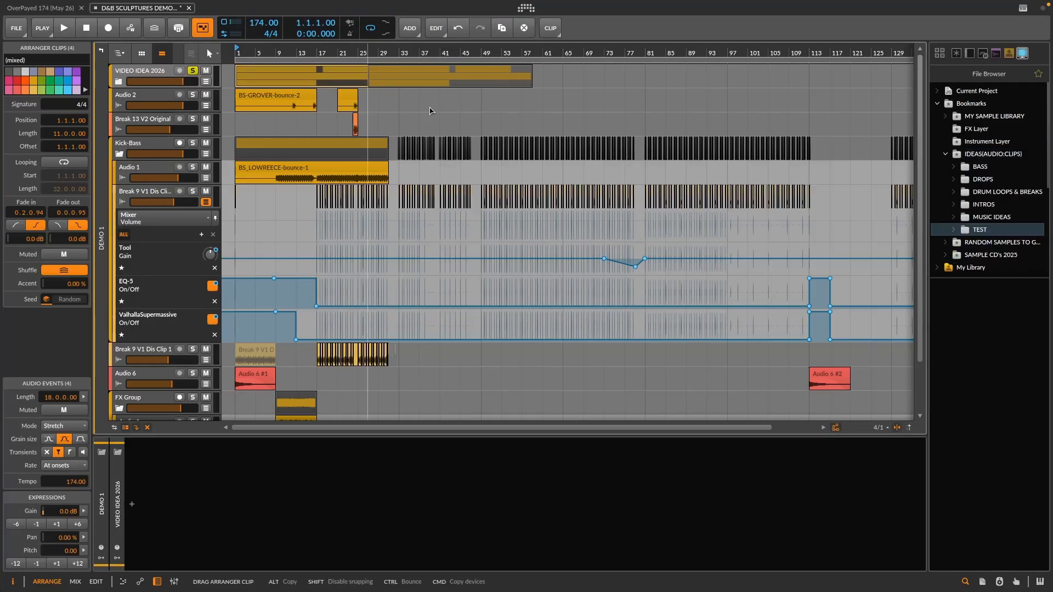
click(959, 336)
drag(955, 305, 955, 306)
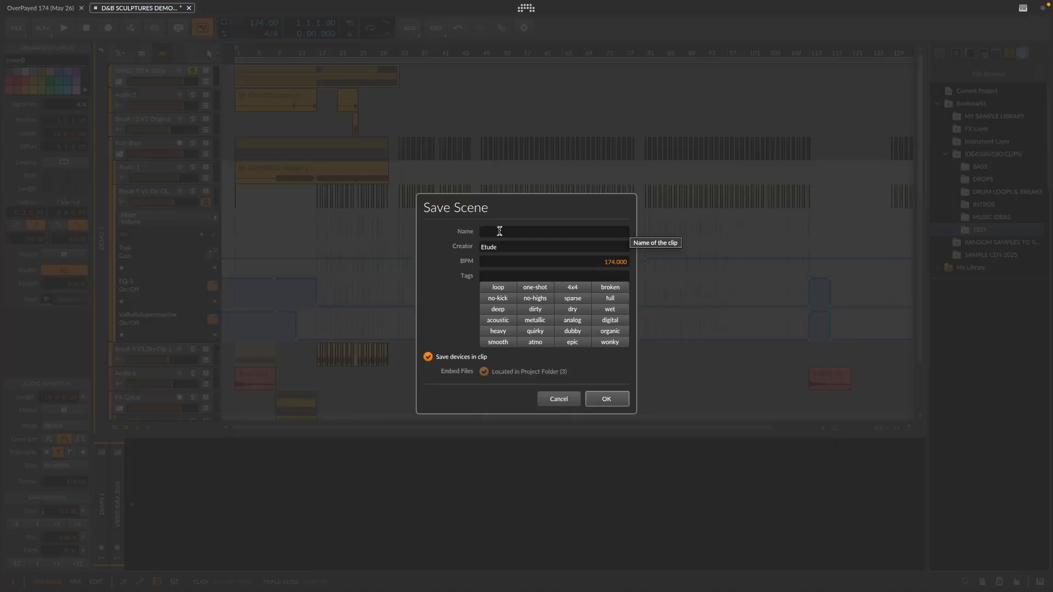
text(VIDEO IDEA 2026)
Tag the scene as loop, atmo and dry, keep its devices included, and save it.
click(498, 289)
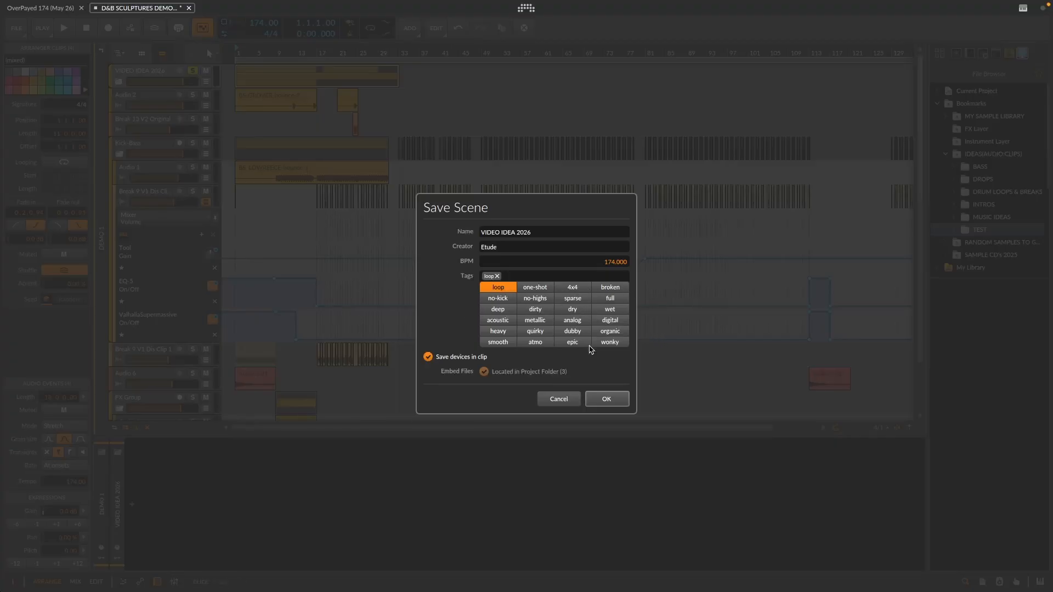
click(544, 343)
click(575, 310)
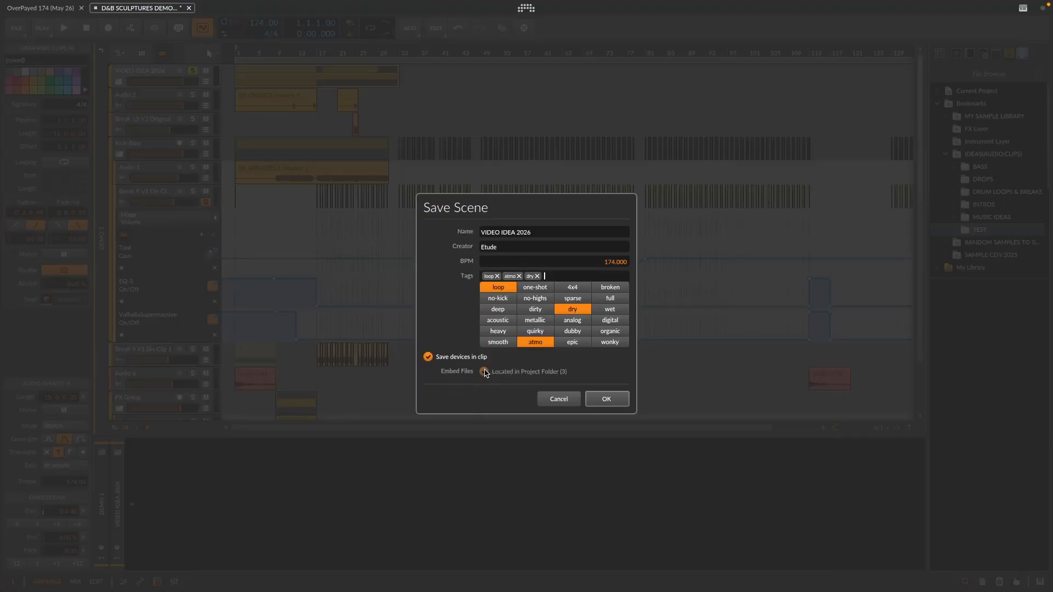
click(428, 357)
click(429, 357)
click(605, 399)
Return the arrangement from the DEMO 1 group to the whole project.
scroll(357, 234, down, 2)
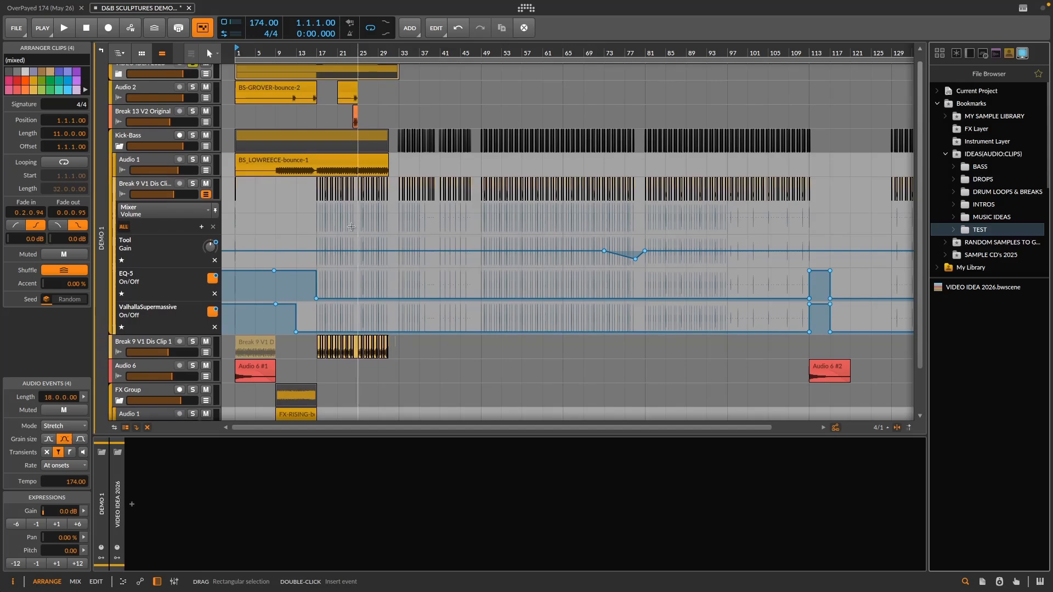
scroll(132, 186, up, 2)
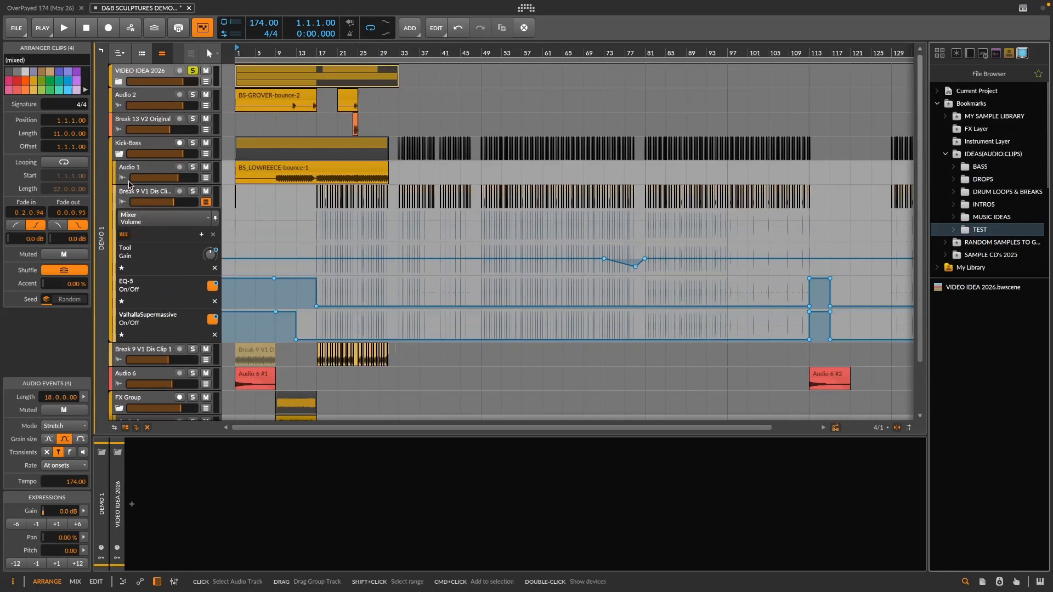
click(117, 53)
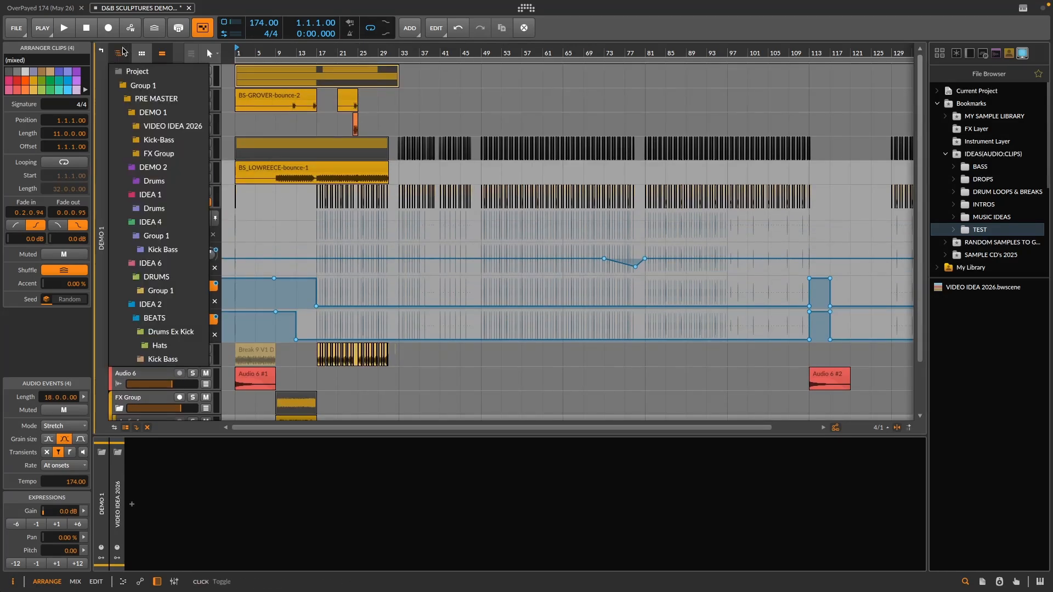
click(141, 72)
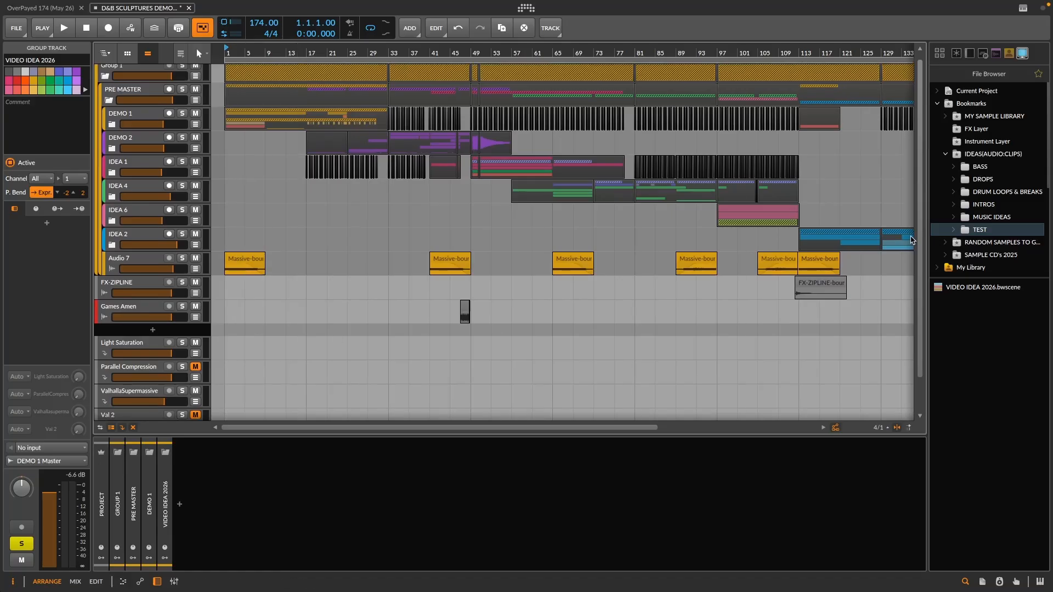
Insert VIDEO IDEA 2026.bwscene at the start of the arrangement as a new group below the Games Amen track and expand it.
click(980, 285)
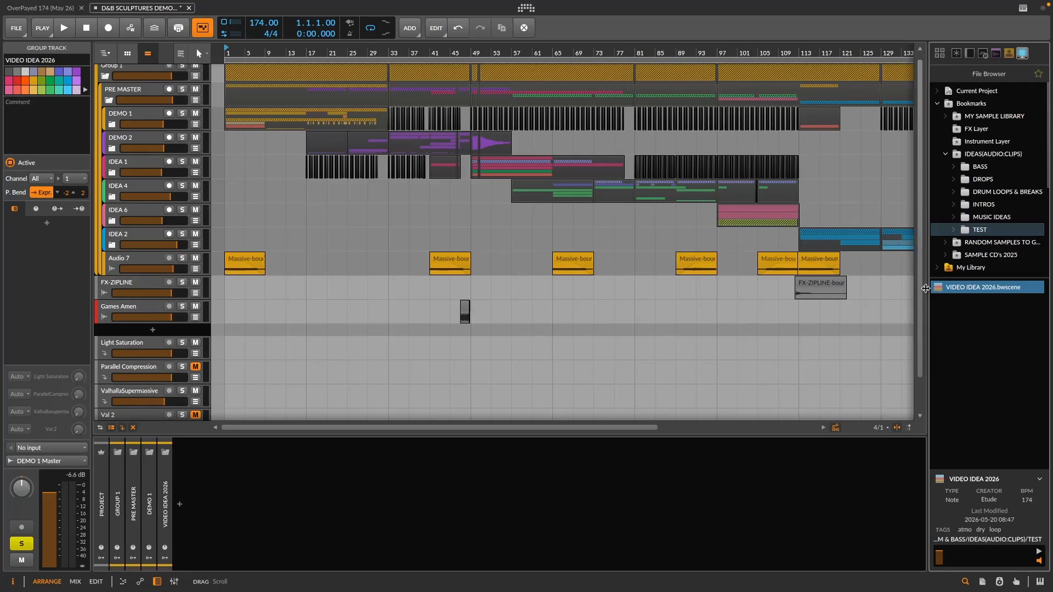
drag(963, 291, 228, 335)
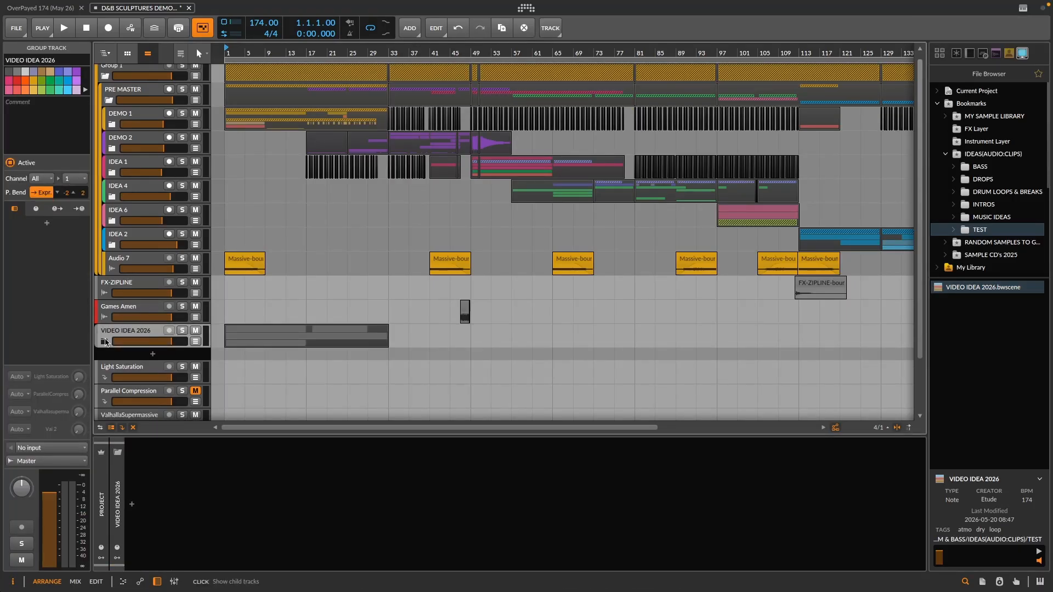
click(104, 341)
scroll(104, 344, down, 3)
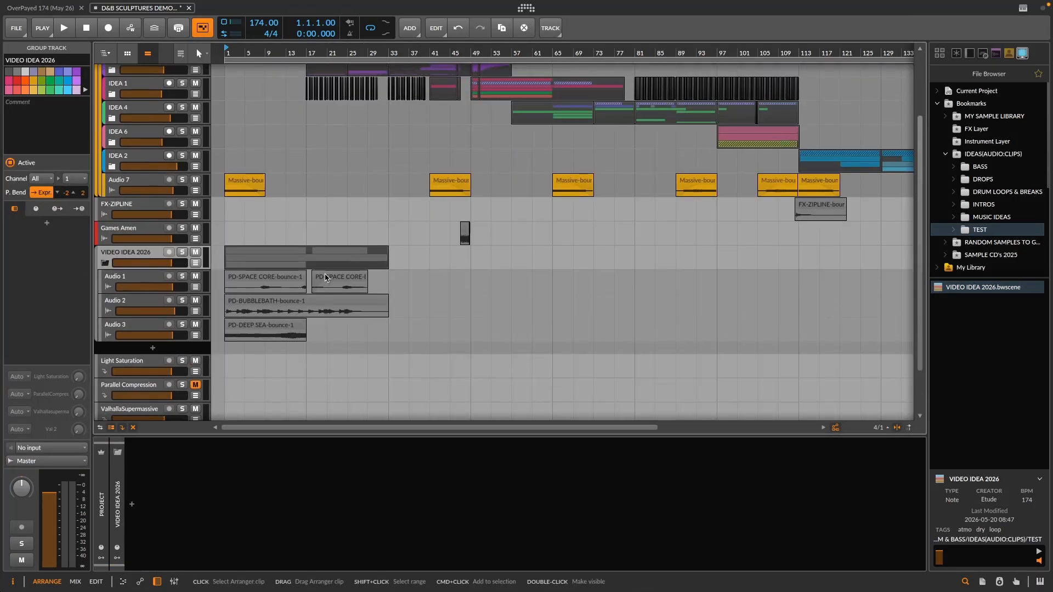
Check the effect devices on the inserted group's three tracks and colour the VIDEO IDEA 2026 group pink.
click(135, 279)
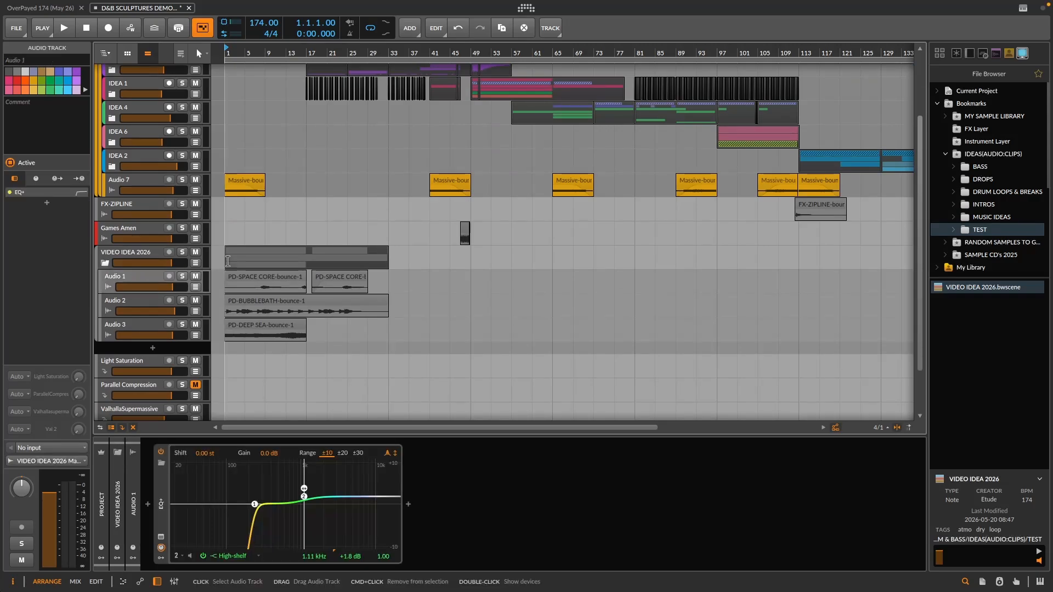
click(133, 308)
click(133, 329)
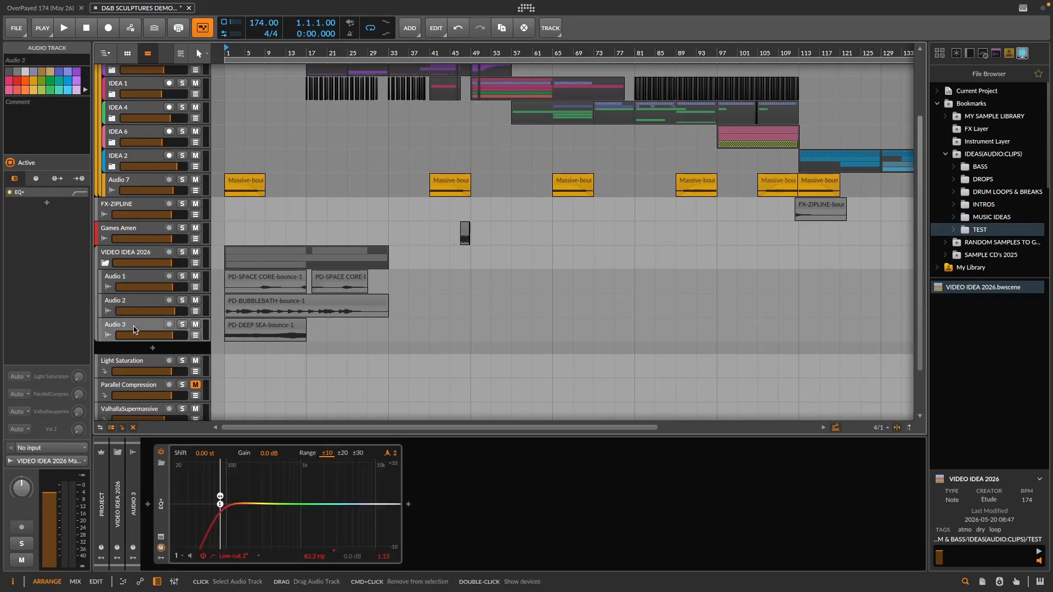
click(127, 281)
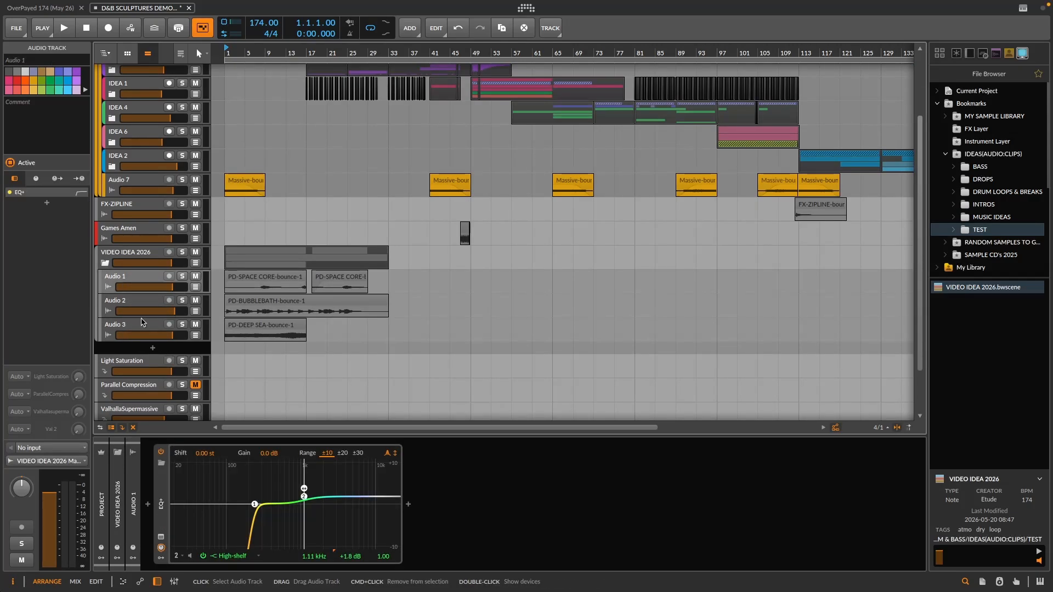
click(134, 254)
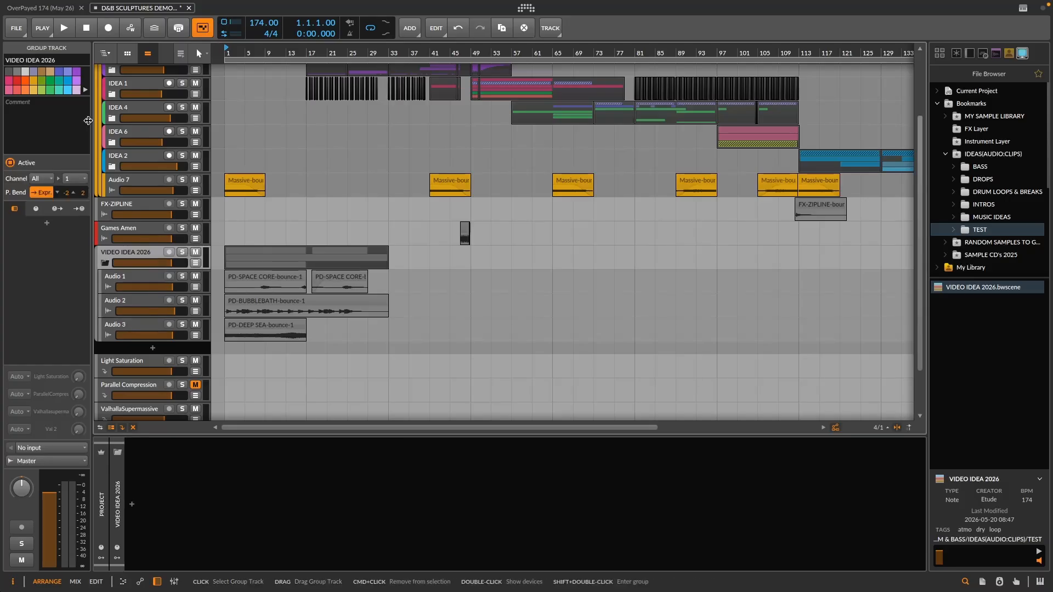
click(11, 83)
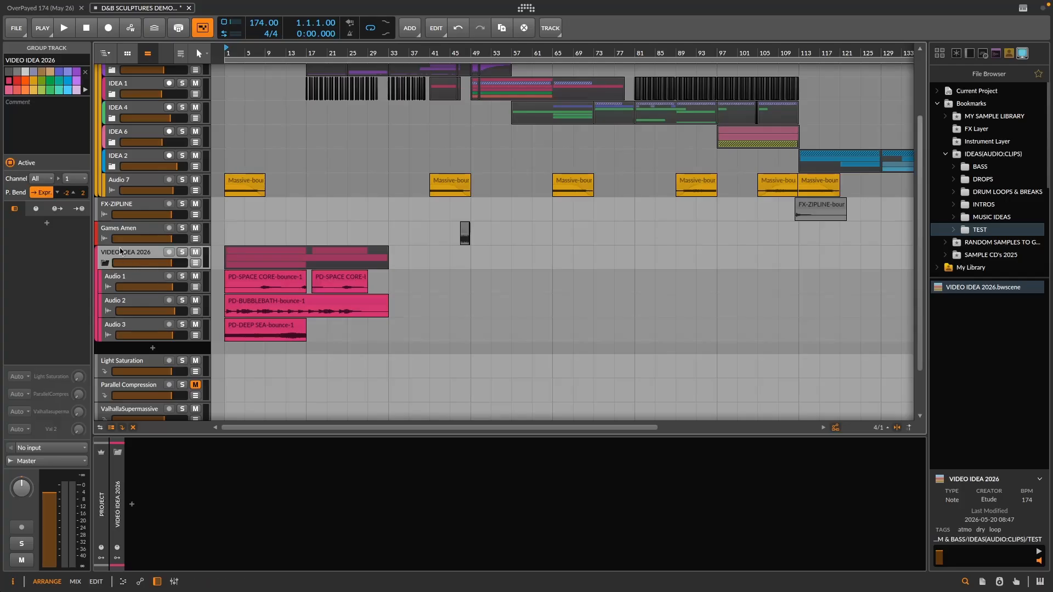
Go through the devices on the pink group's tracks again and collapse the group.
click(138, 280)
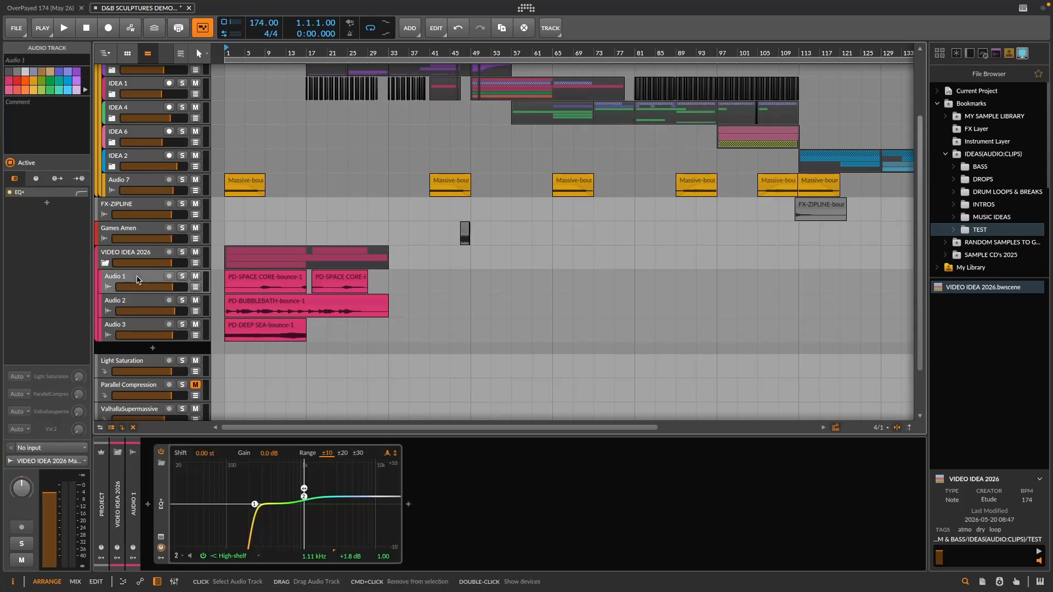
click(134, 308)
click(133, 324)
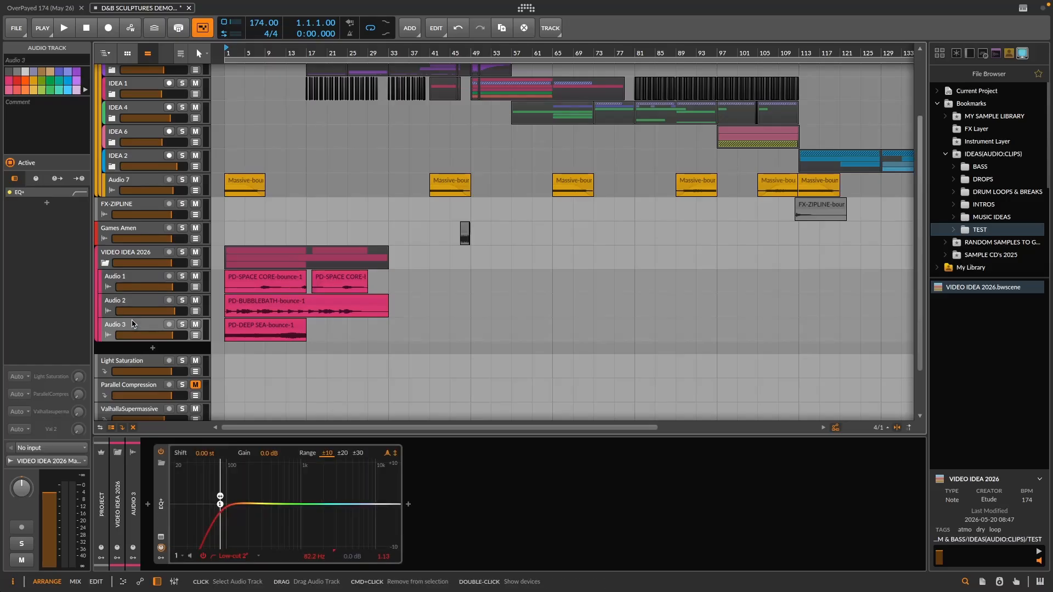
click(124, 277)
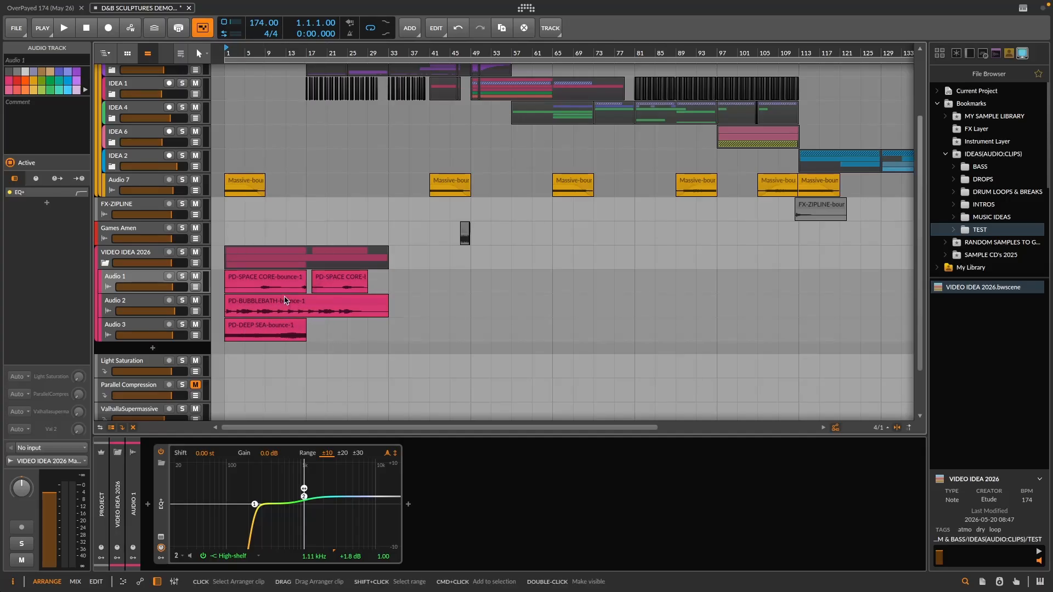
click(118, 266)
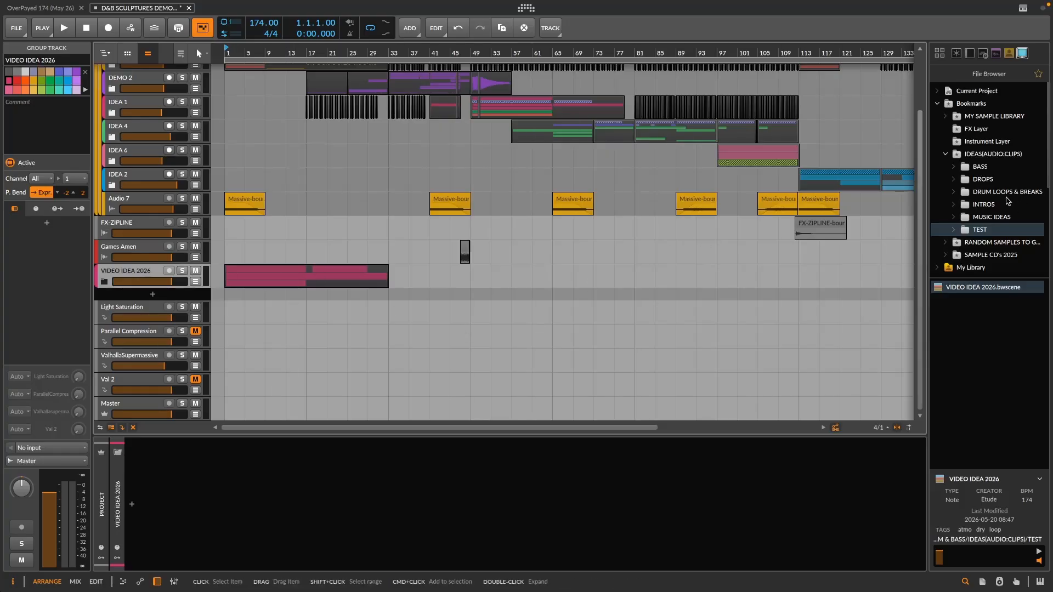
Look through the saved clips and scenes in the BASS, DROPS, DRUM LOOPS & BREAKS, INTROS and MUSIC IDEAS folders.
click(984, 167)
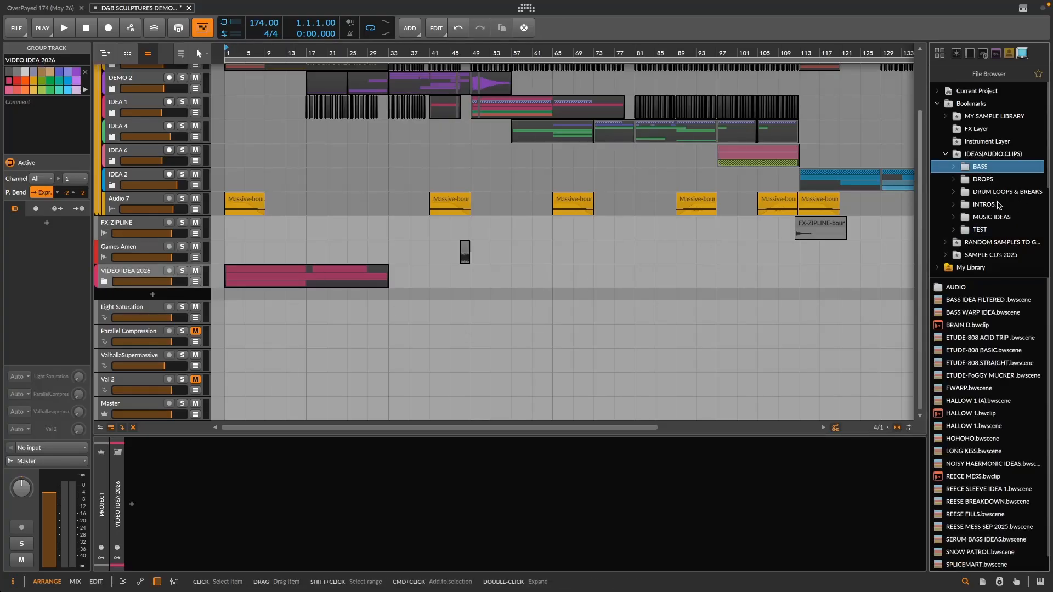
click(986, 181)
click(987, 193)
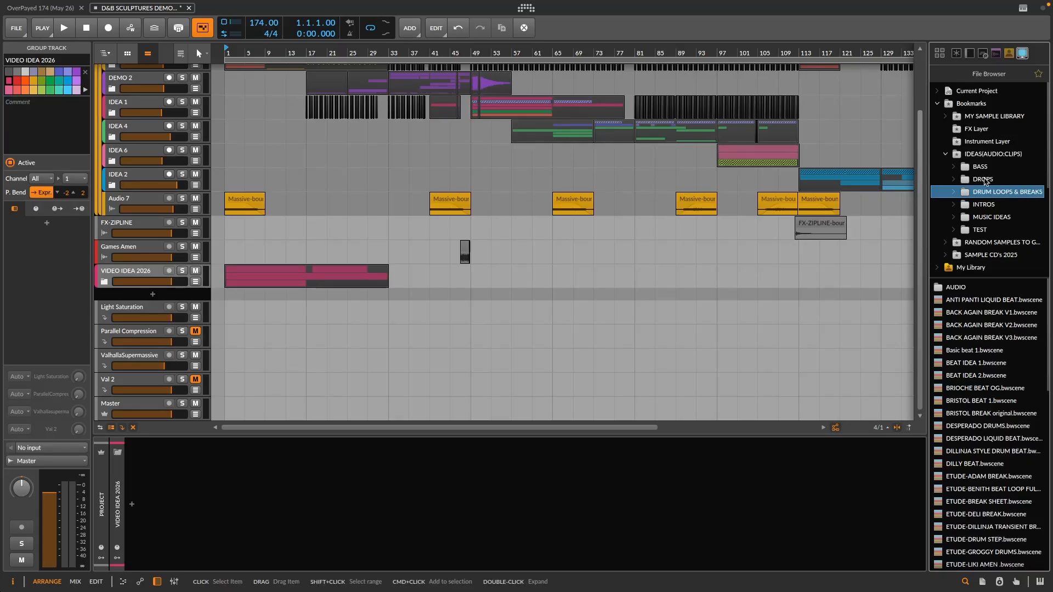
click(984, 207)
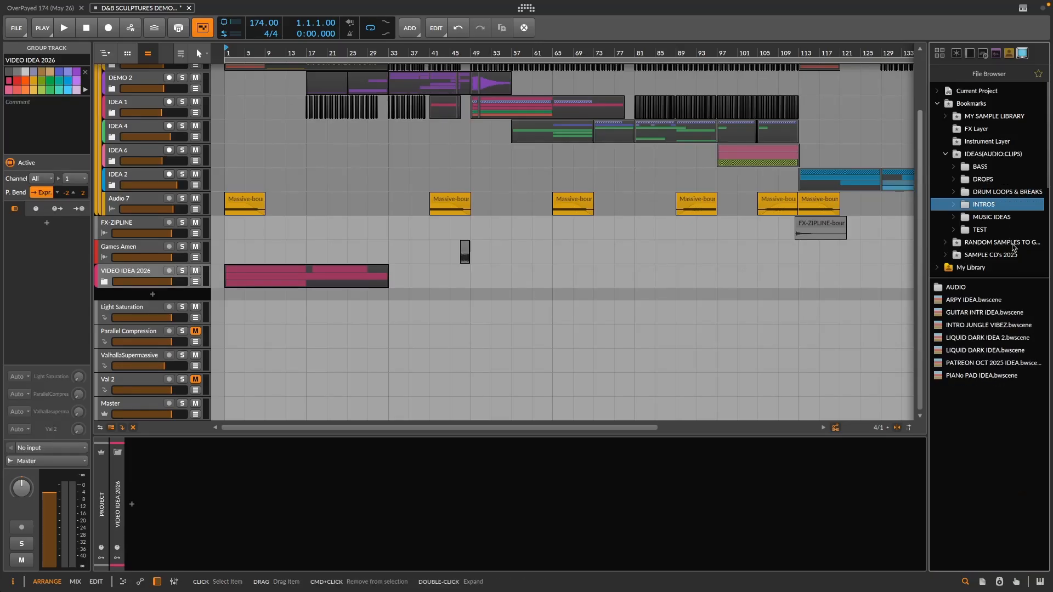
click(998, 217)
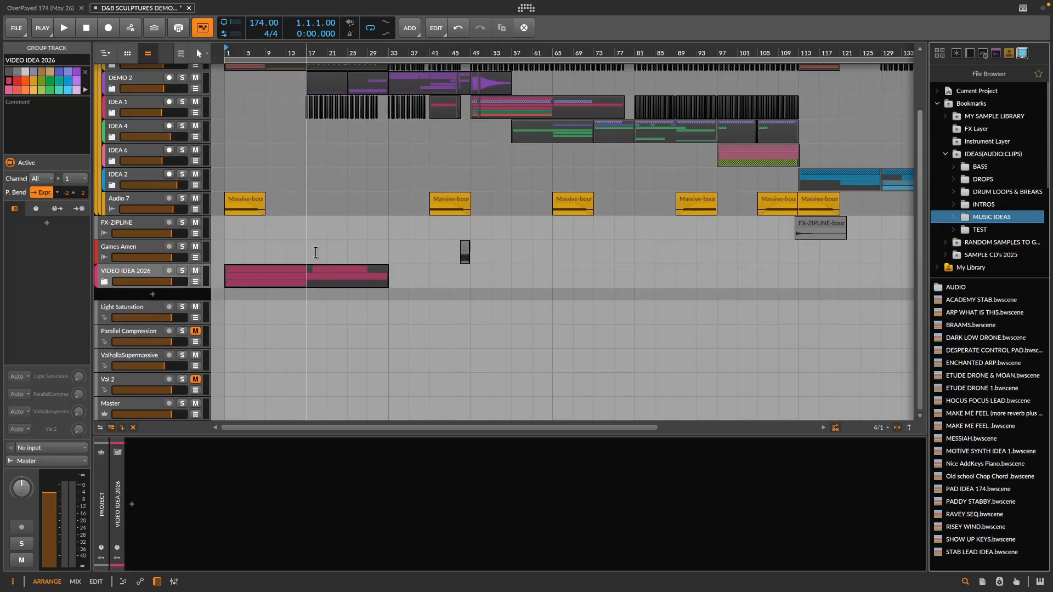
Delete the inserted VIDEO IDEA 2026 group below the Games Amen track.
click(140, 277)
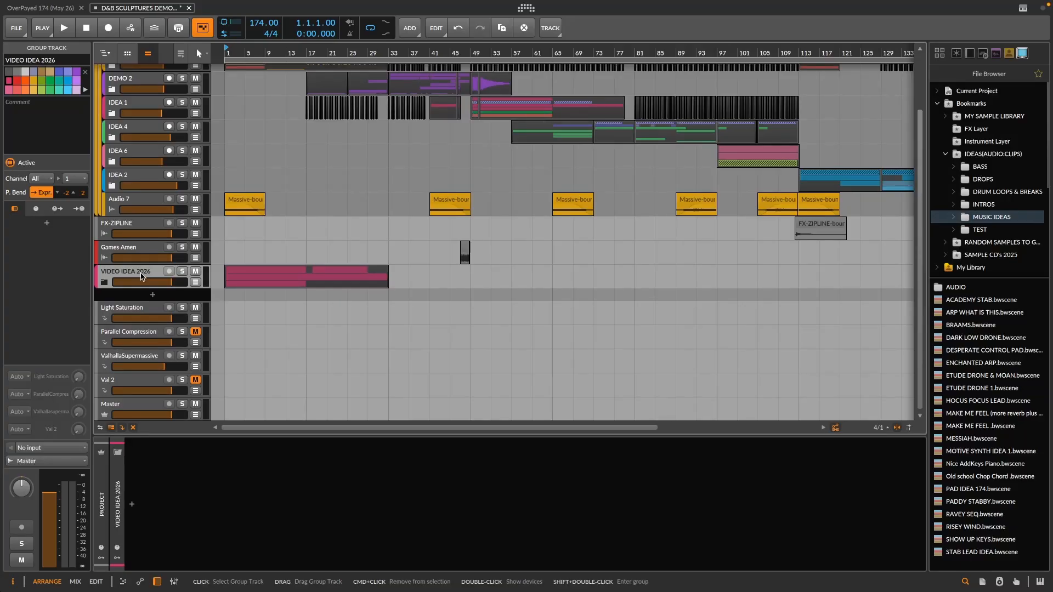
key(Delete)
scroll(197, 225, up, 2)
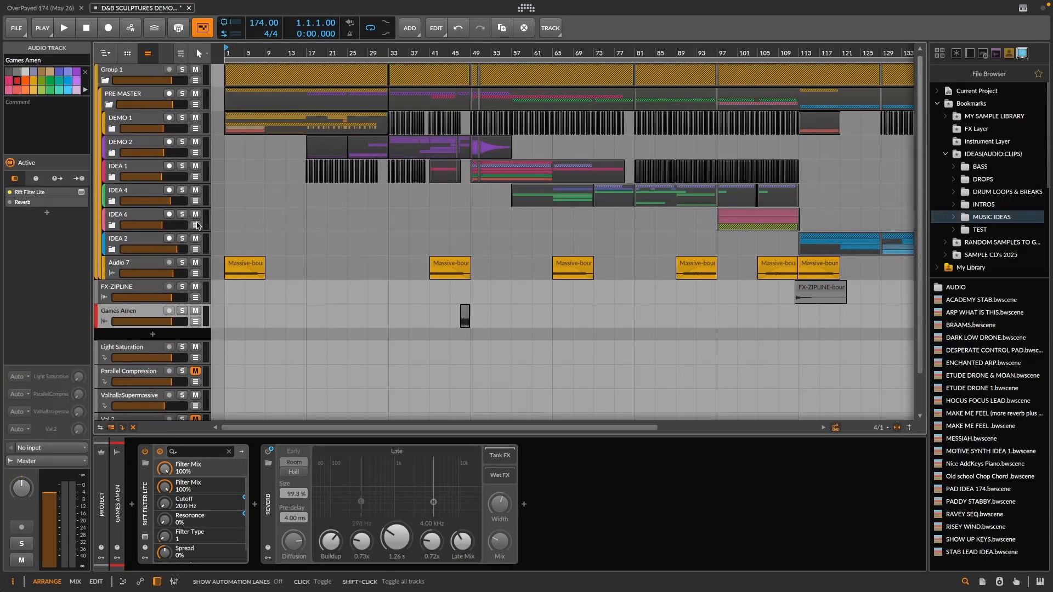